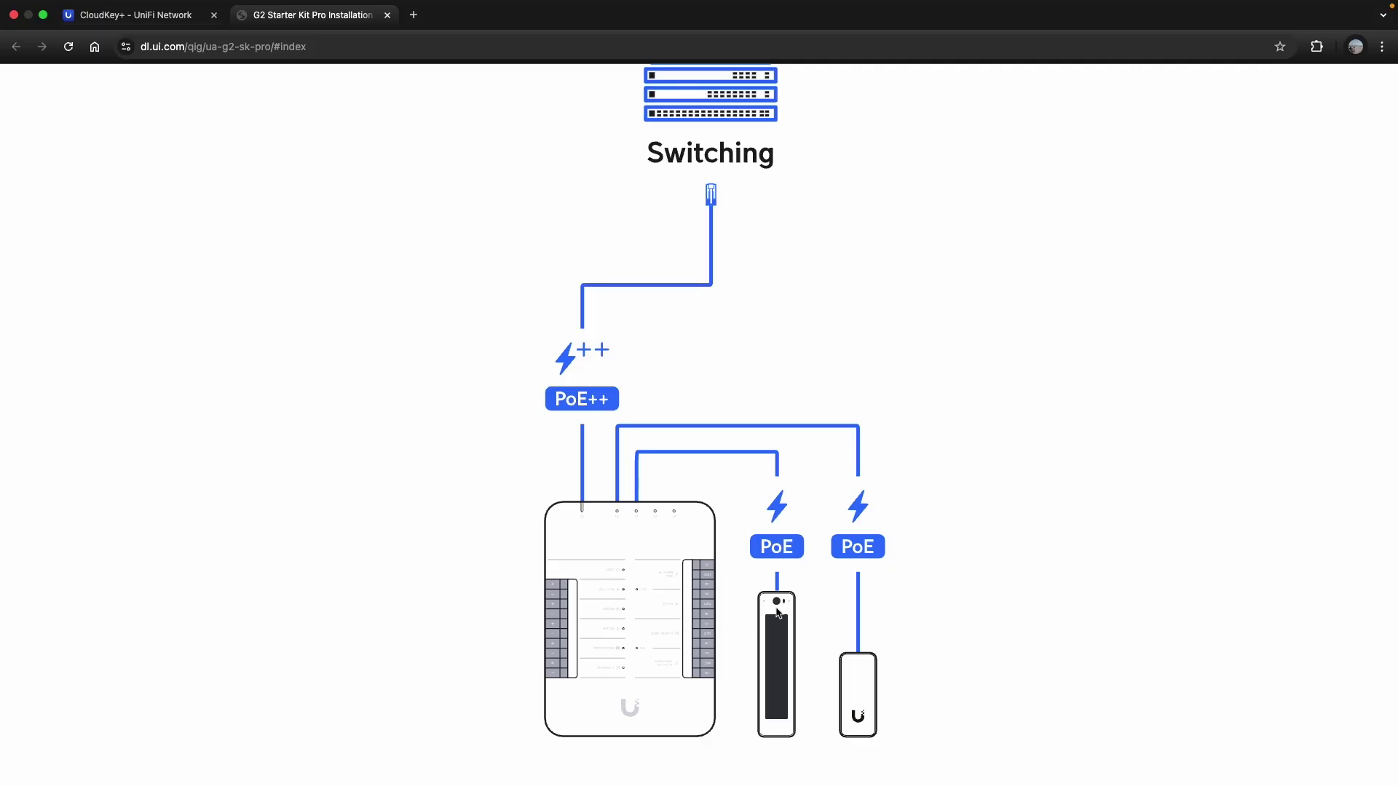
Go from the CloudKey+ UniFi Network tab to Access Control Plane updates (OS 4.2.12, Access 3.2.51).
scroll(776, 613, up, 5)
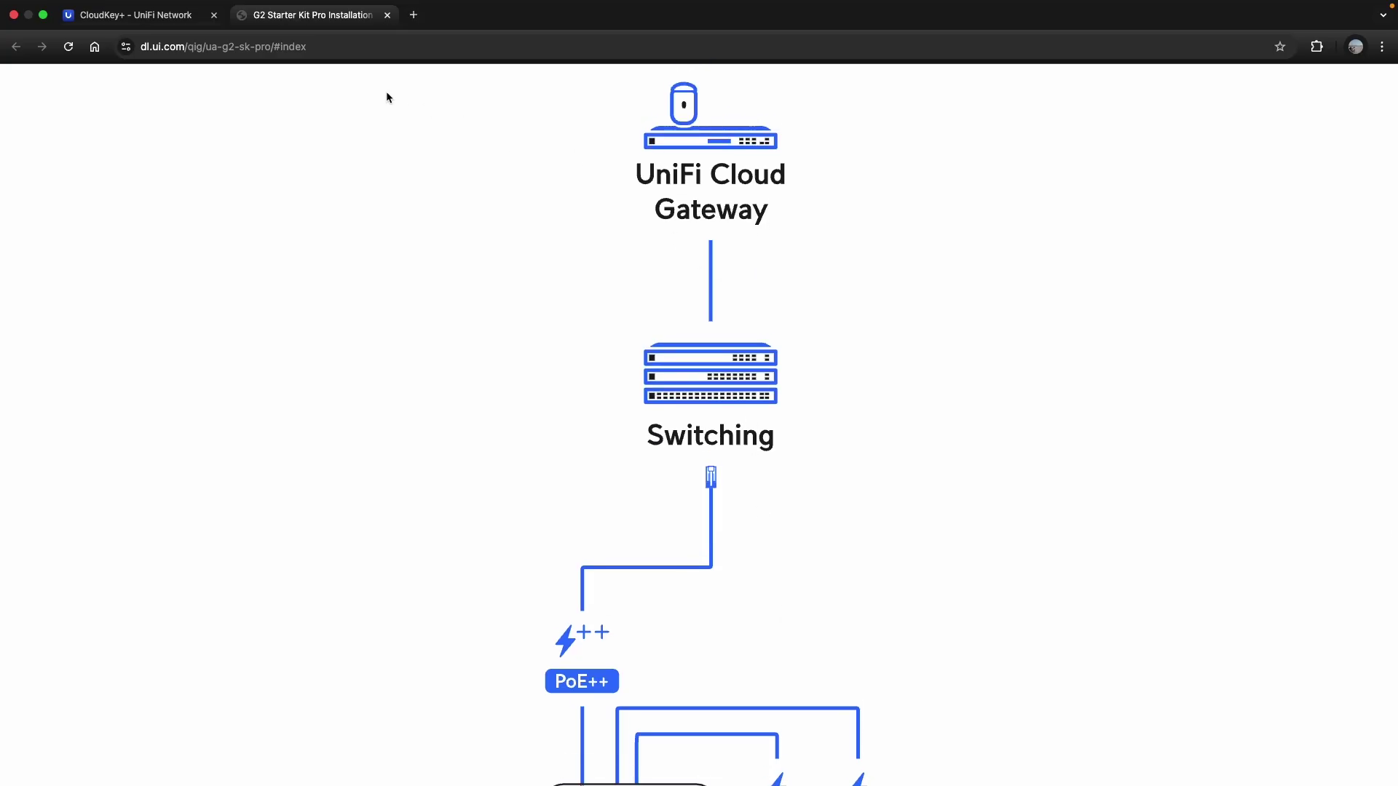
click(164, 19)
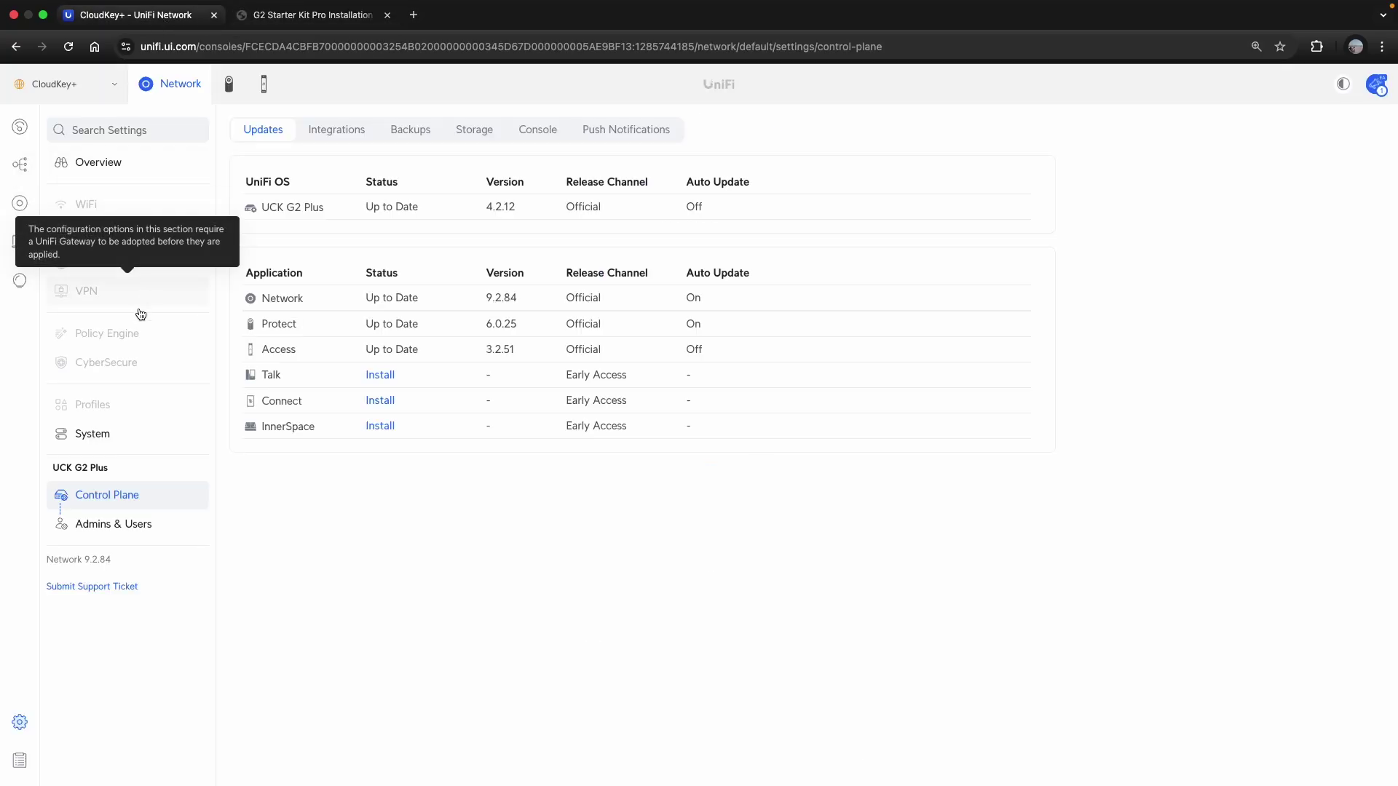
mouse_move(117, 211)
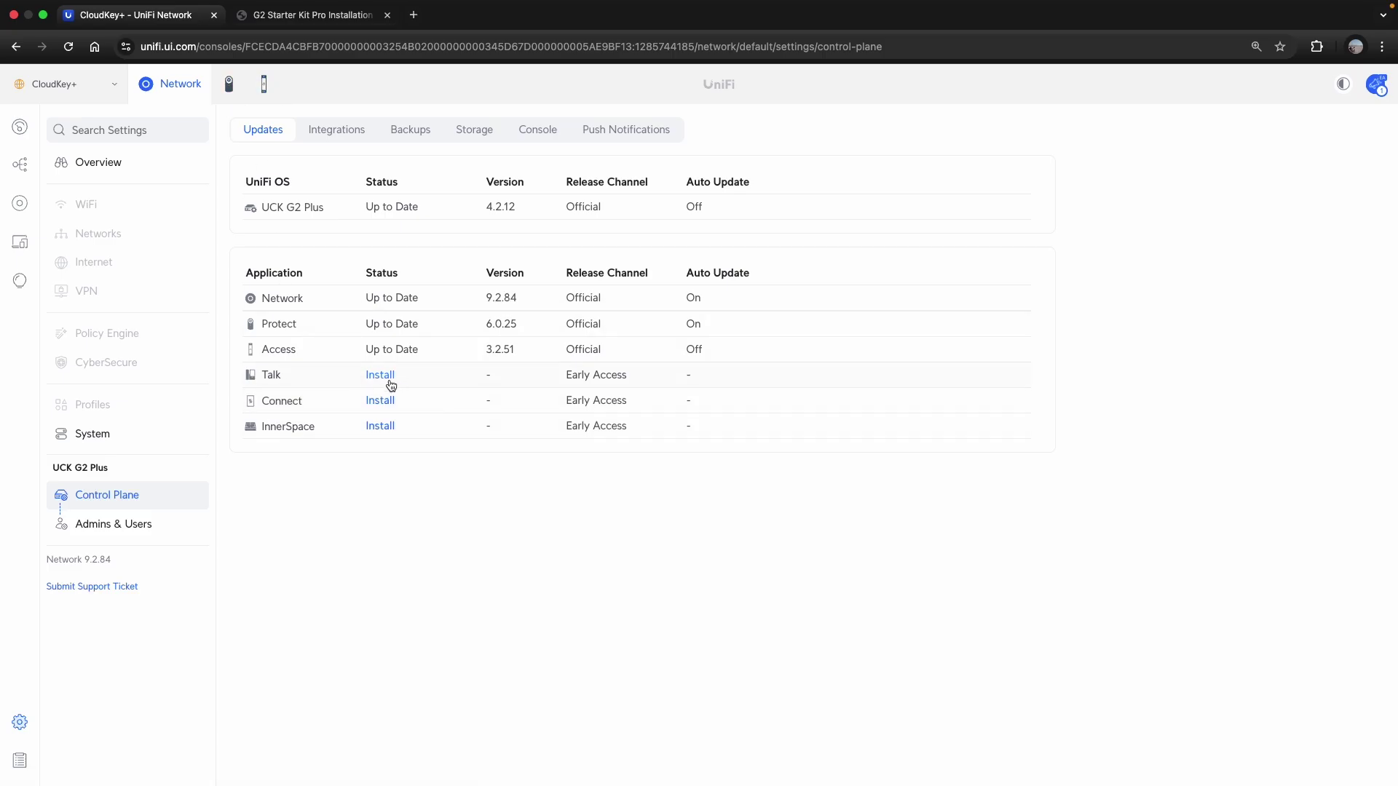
click(267, 89)
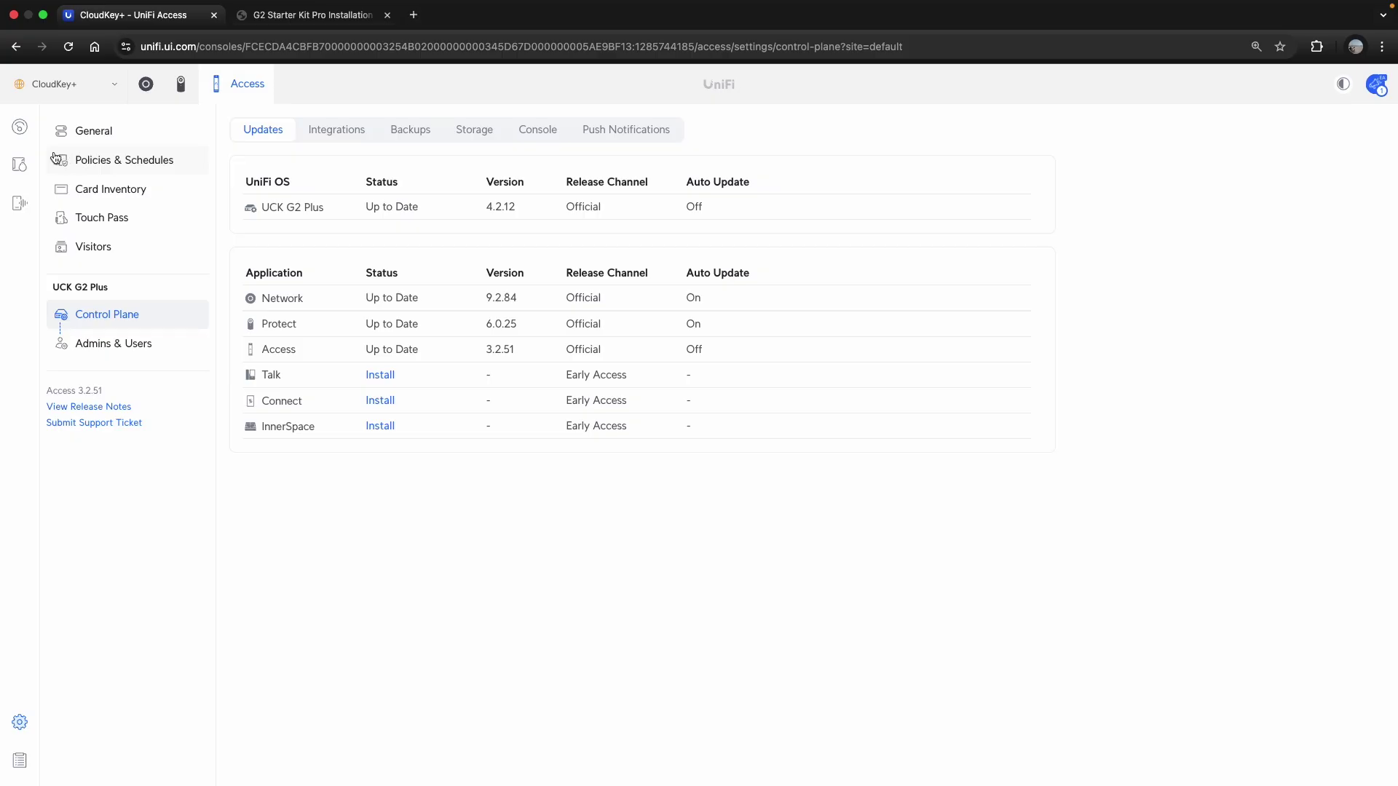
Confirm Door 9497 hub and both readers are online, then bring up General settings.
click(19, 164)
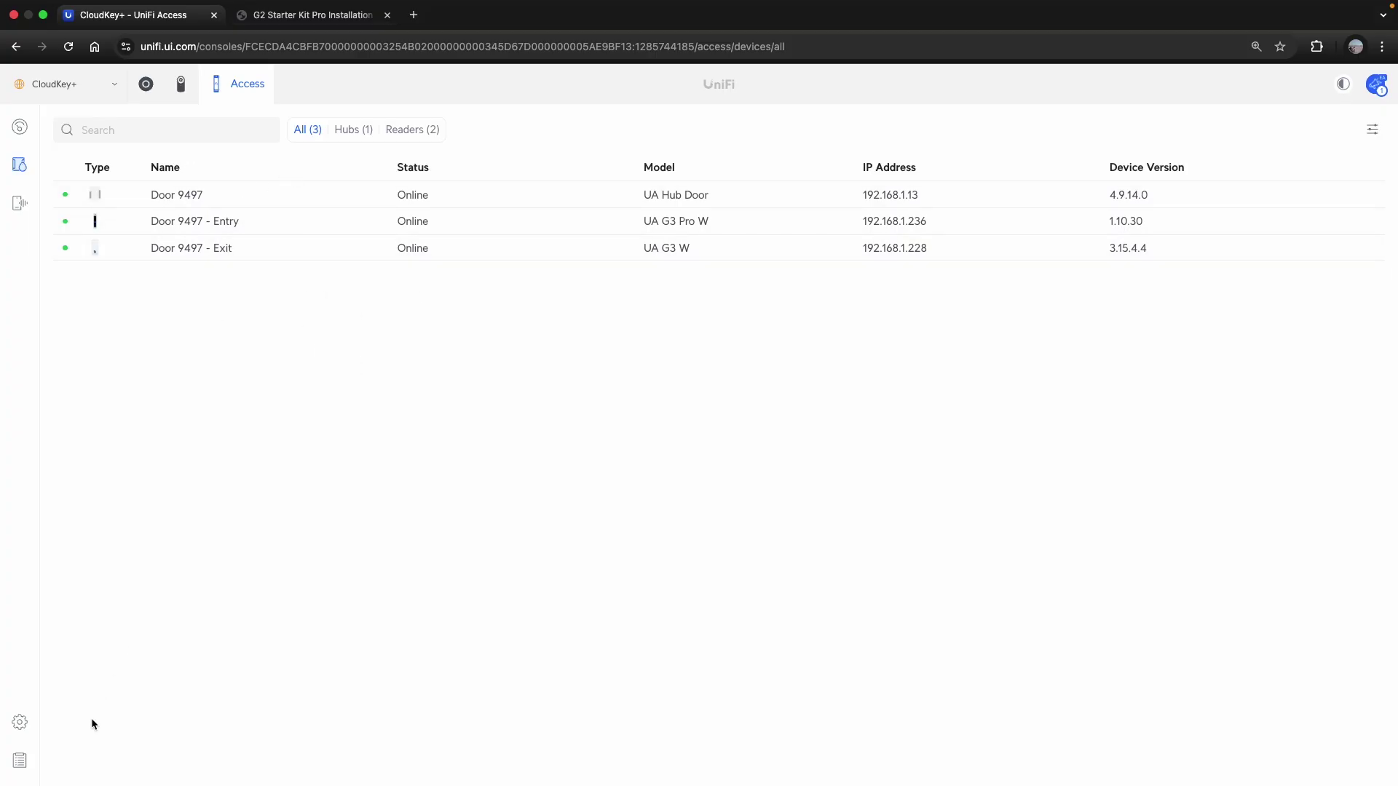
click(20, 721)
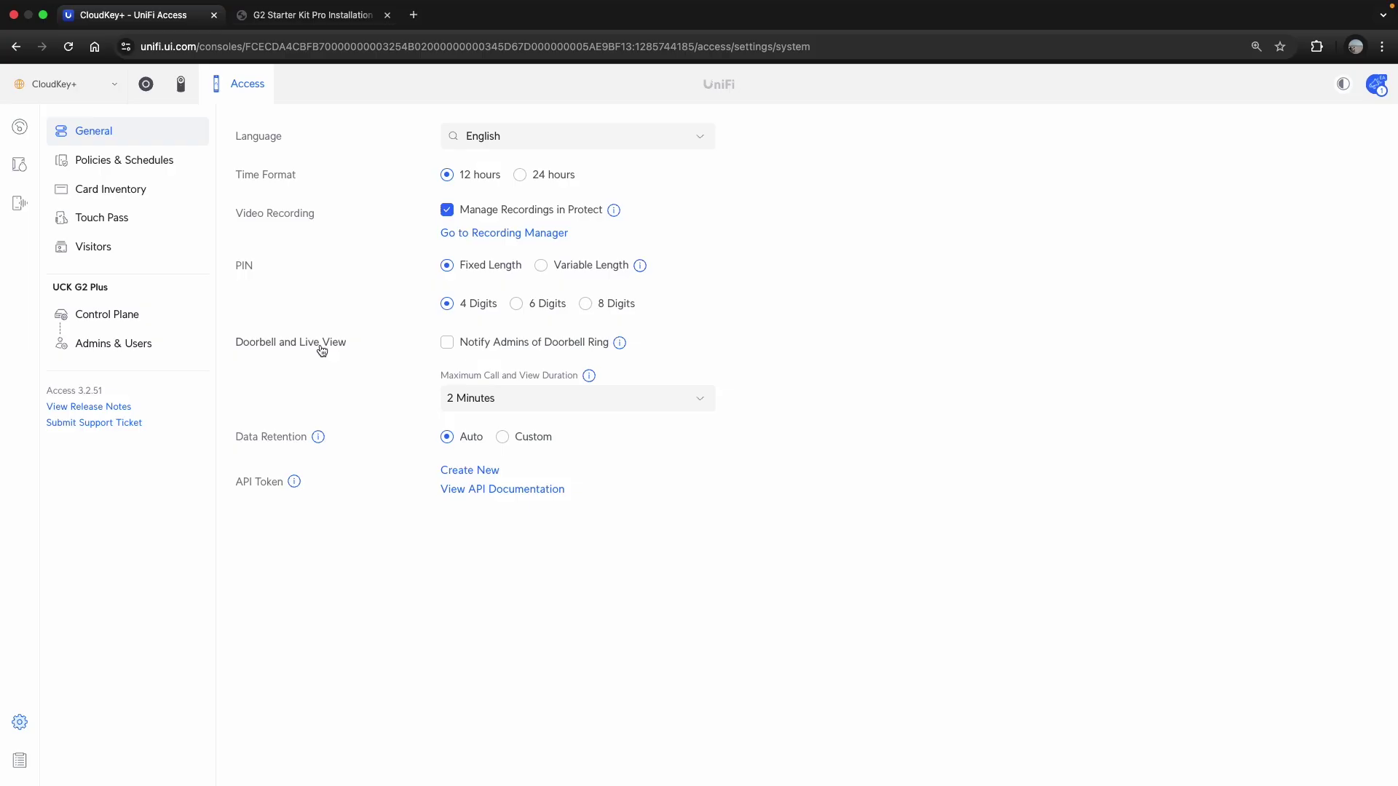
Show Control Plane storage: 30.7 GB of 942 GB used on the 1.00 TB drive.
click(131, 321)
click(477, 129)
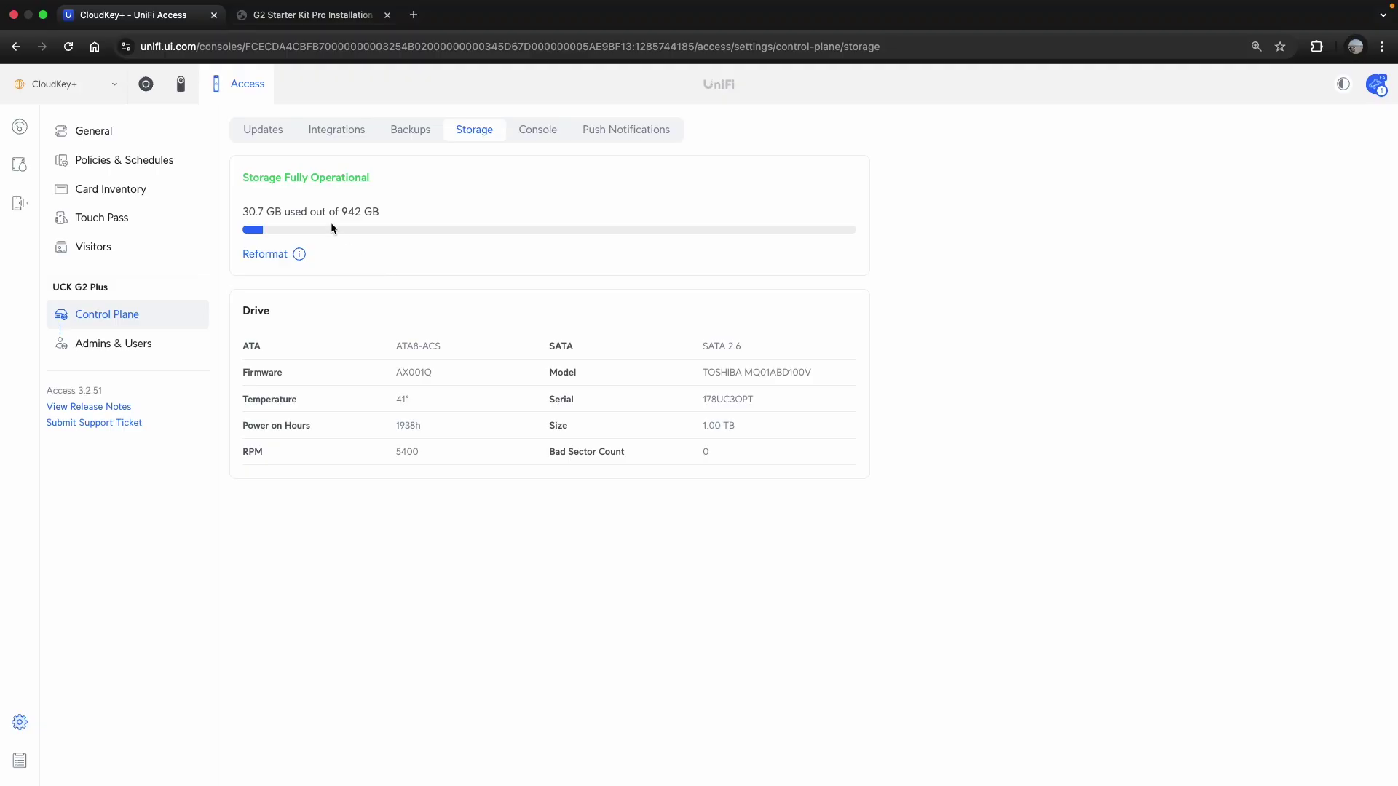
Return to General settings showing Protect-managed recordings and a 2-minute call duration.
click(107, 129)
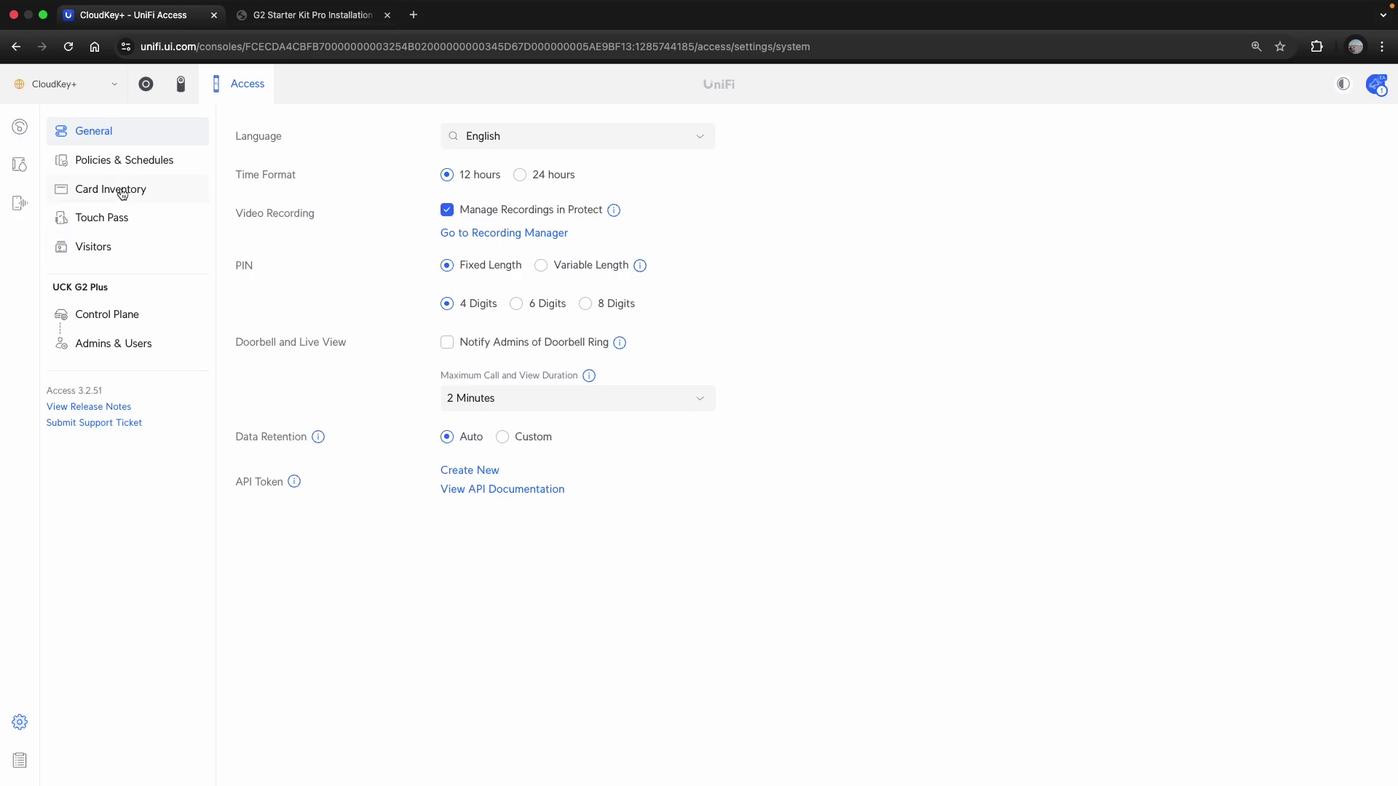
Open the Leader Office Hours schedule under Policies & Schedules to view its hours and Christmas holiday.
click(149, 171)
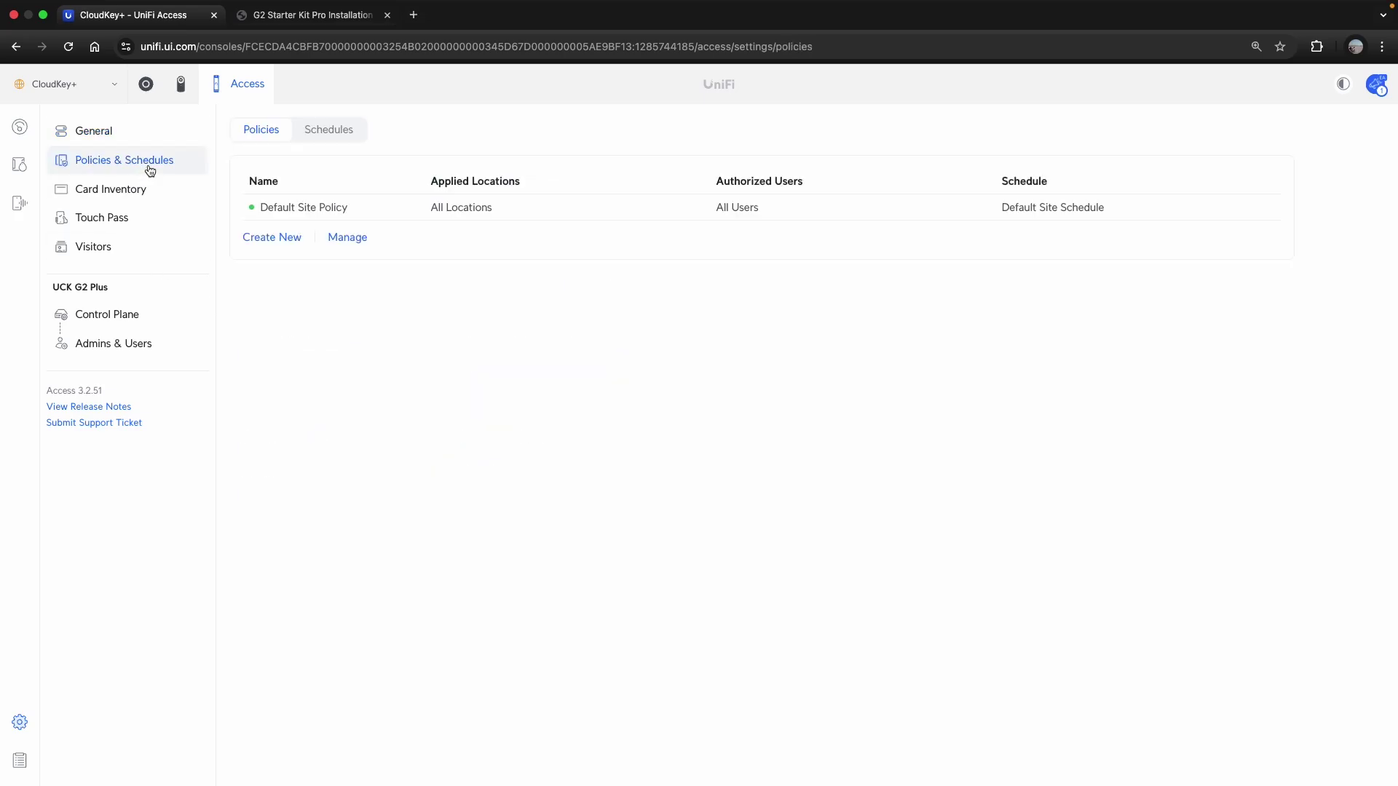
click(356, 144)
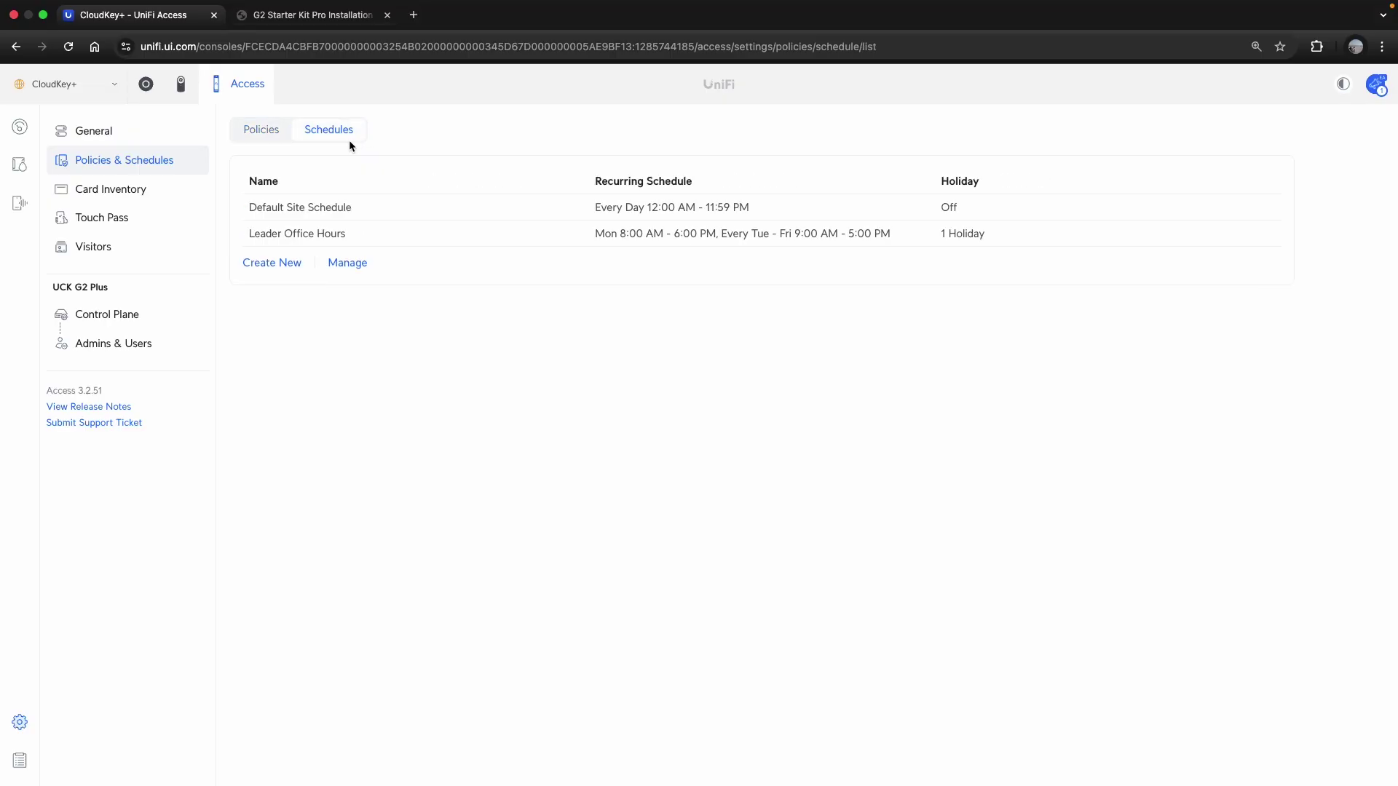
click(381, 234)
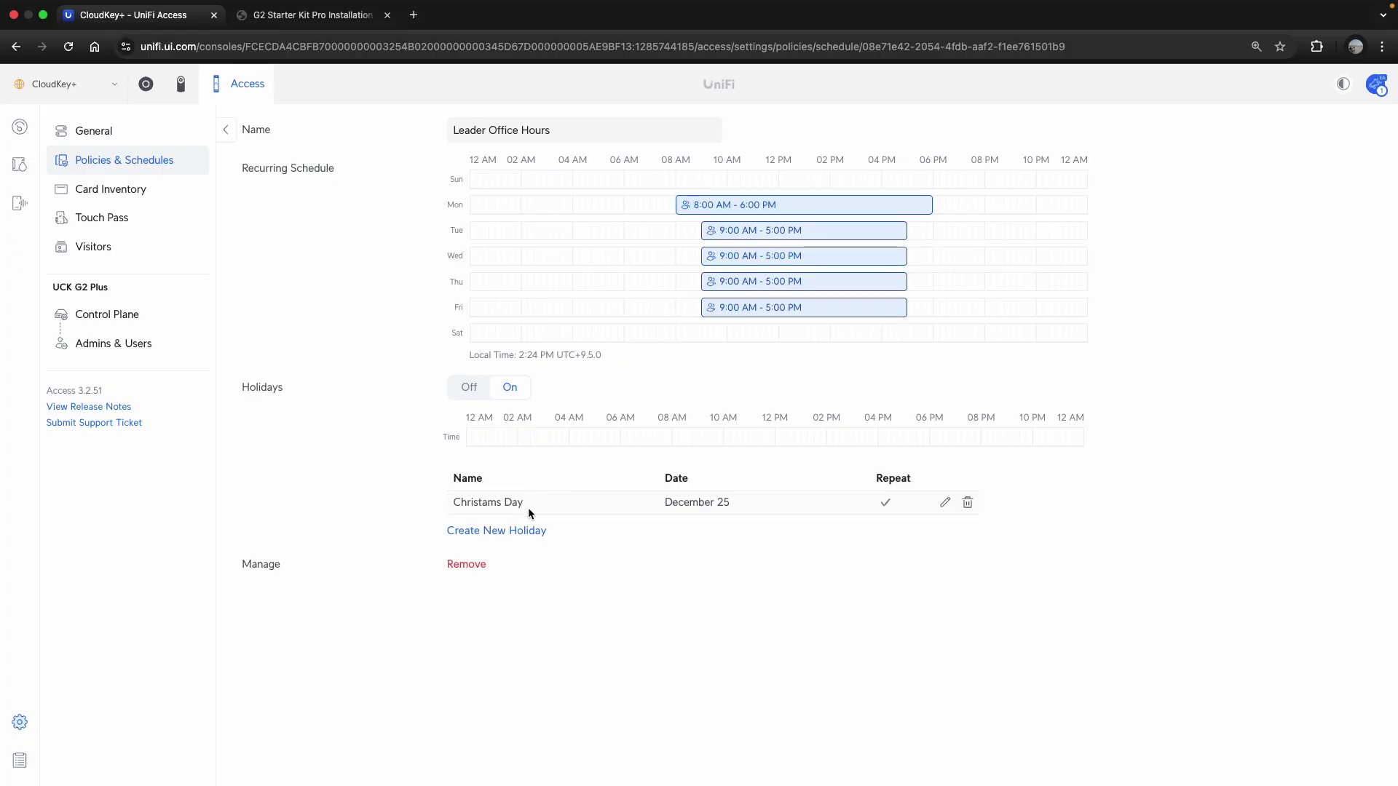
Cancel the new holiday dialog and go back to the schedules list.
click(513, 531)
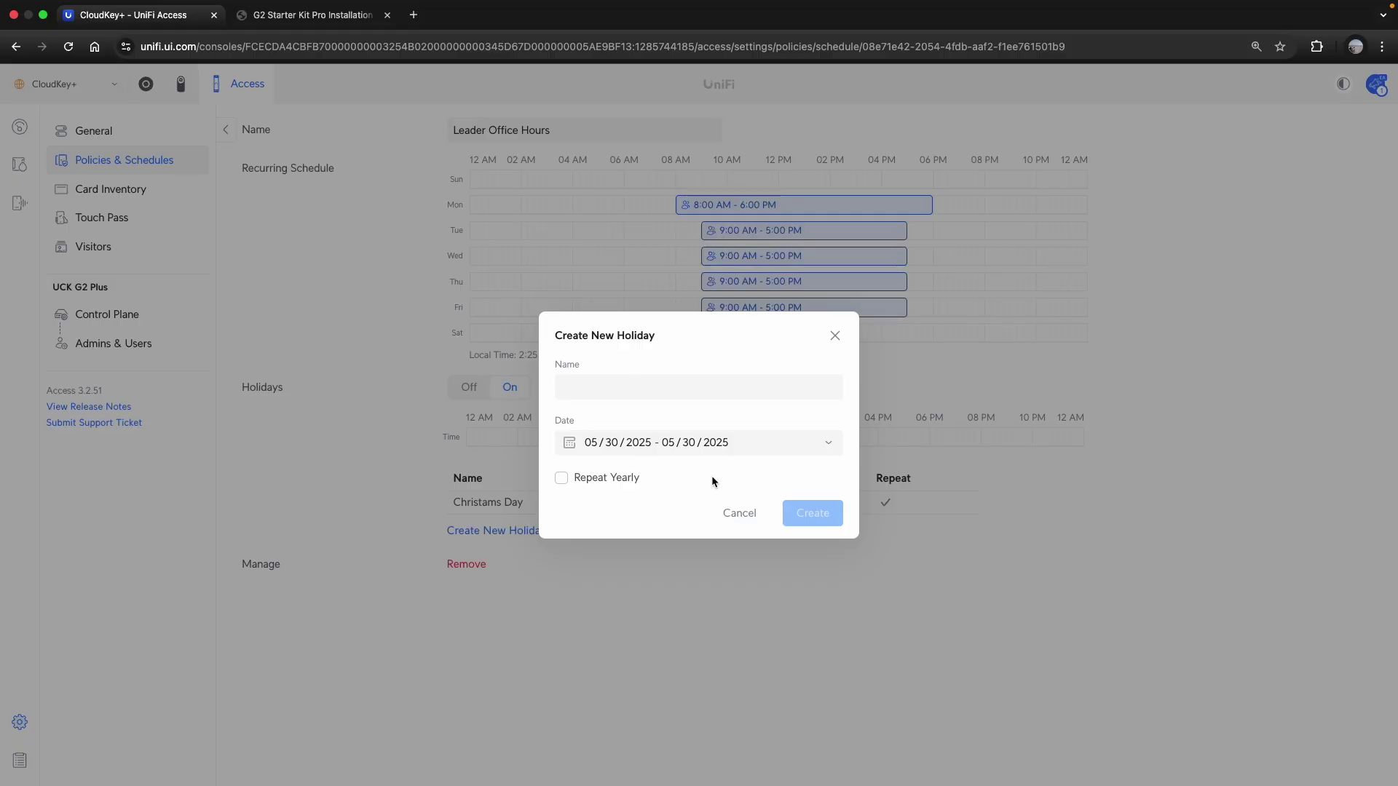
click(740, 514)
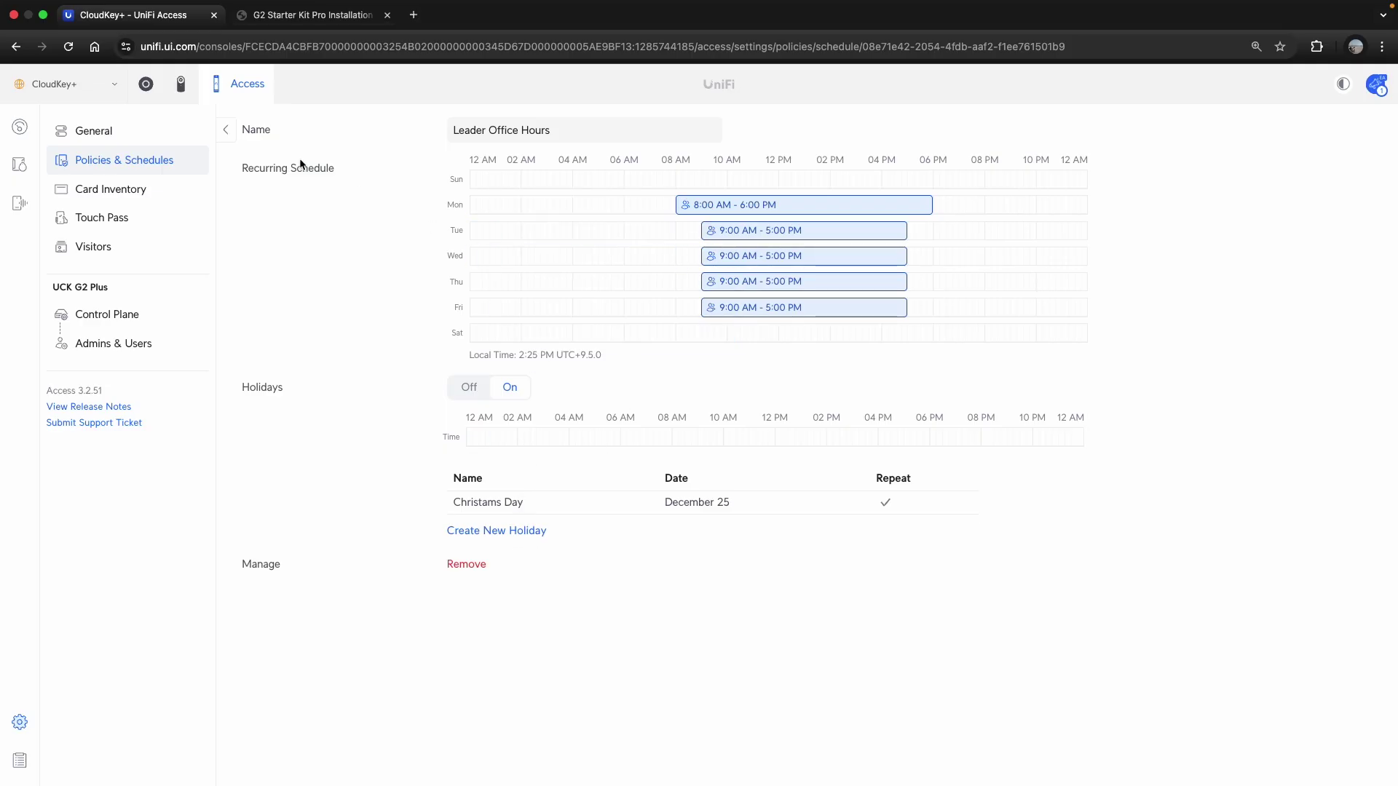
click(231, 135)
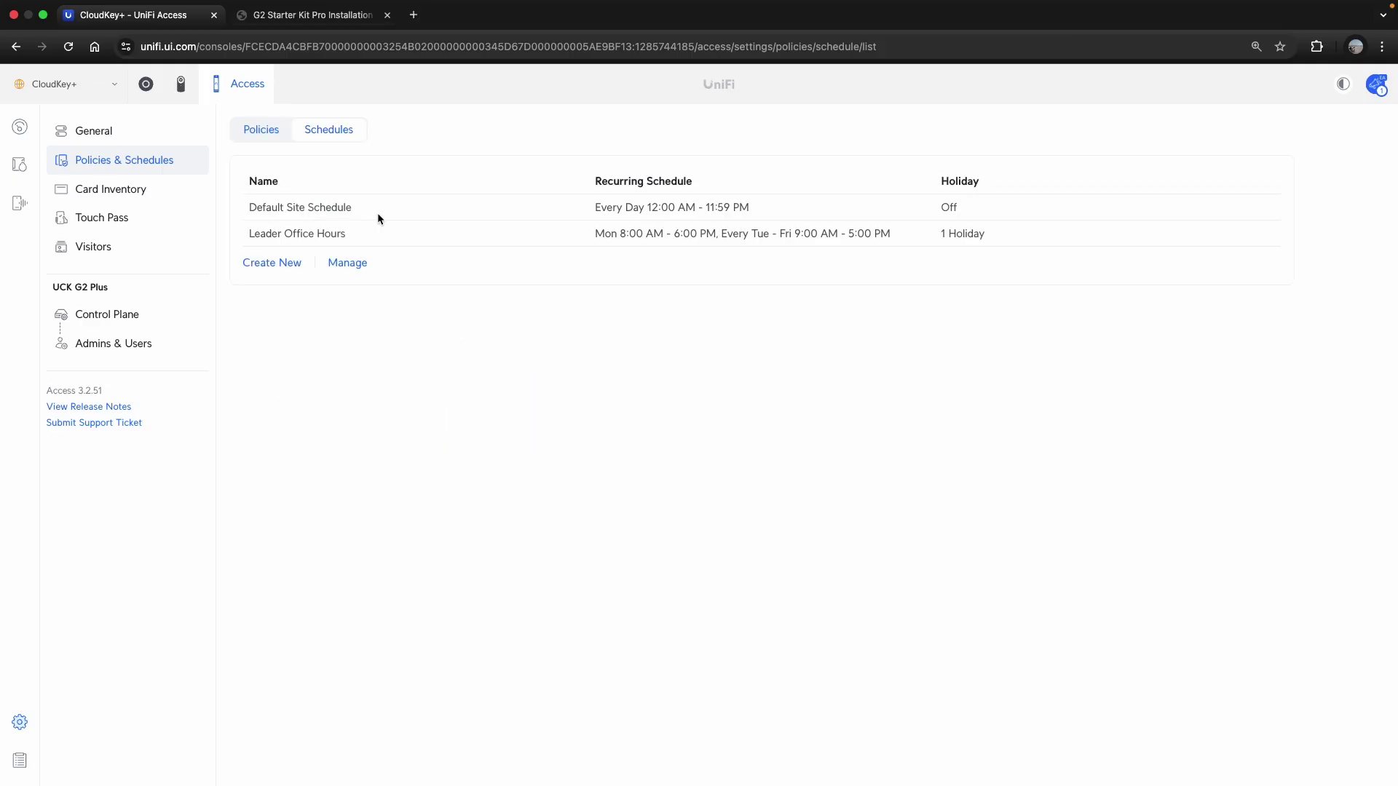
Preview a blank new access policy, then view the empty NFC Card Inventory.
click(254, 133)
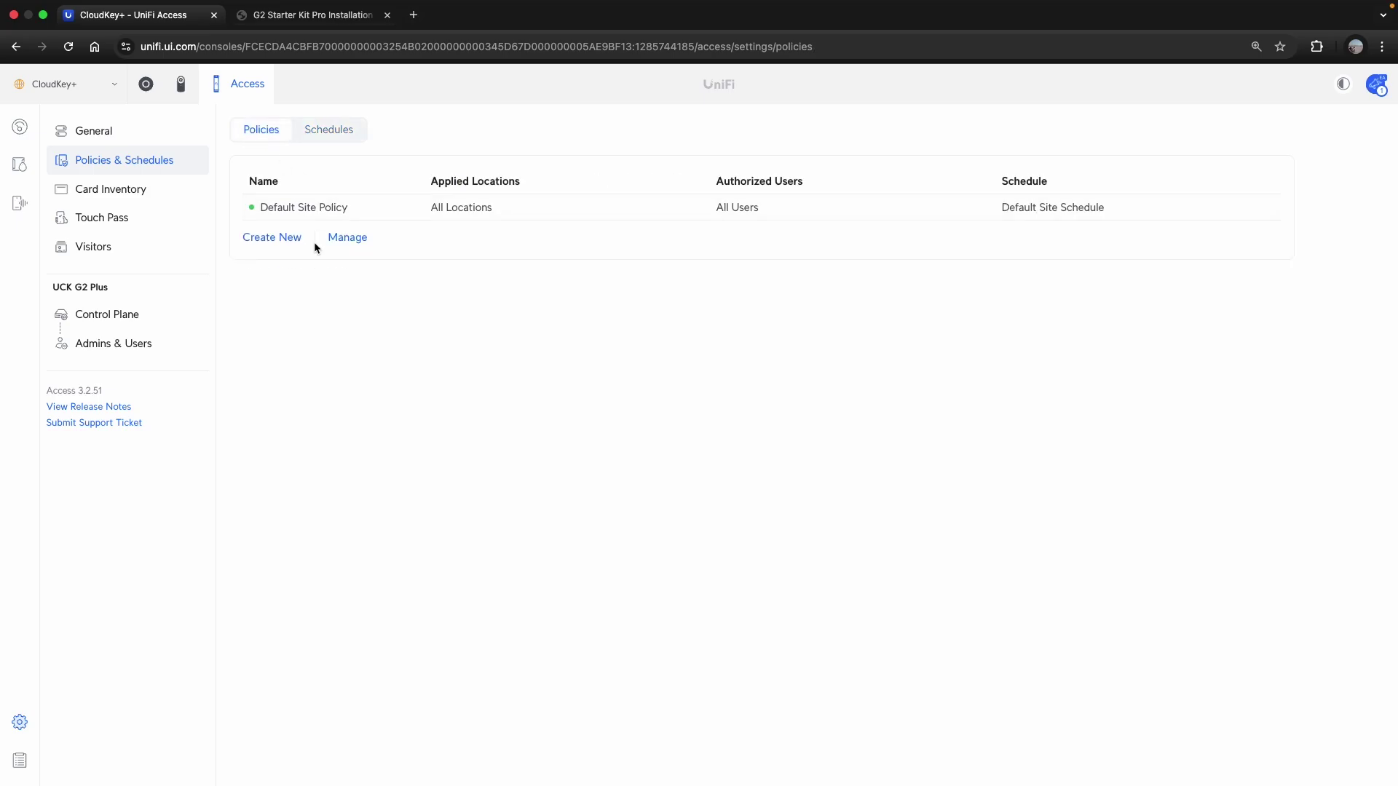
click(290, 240)
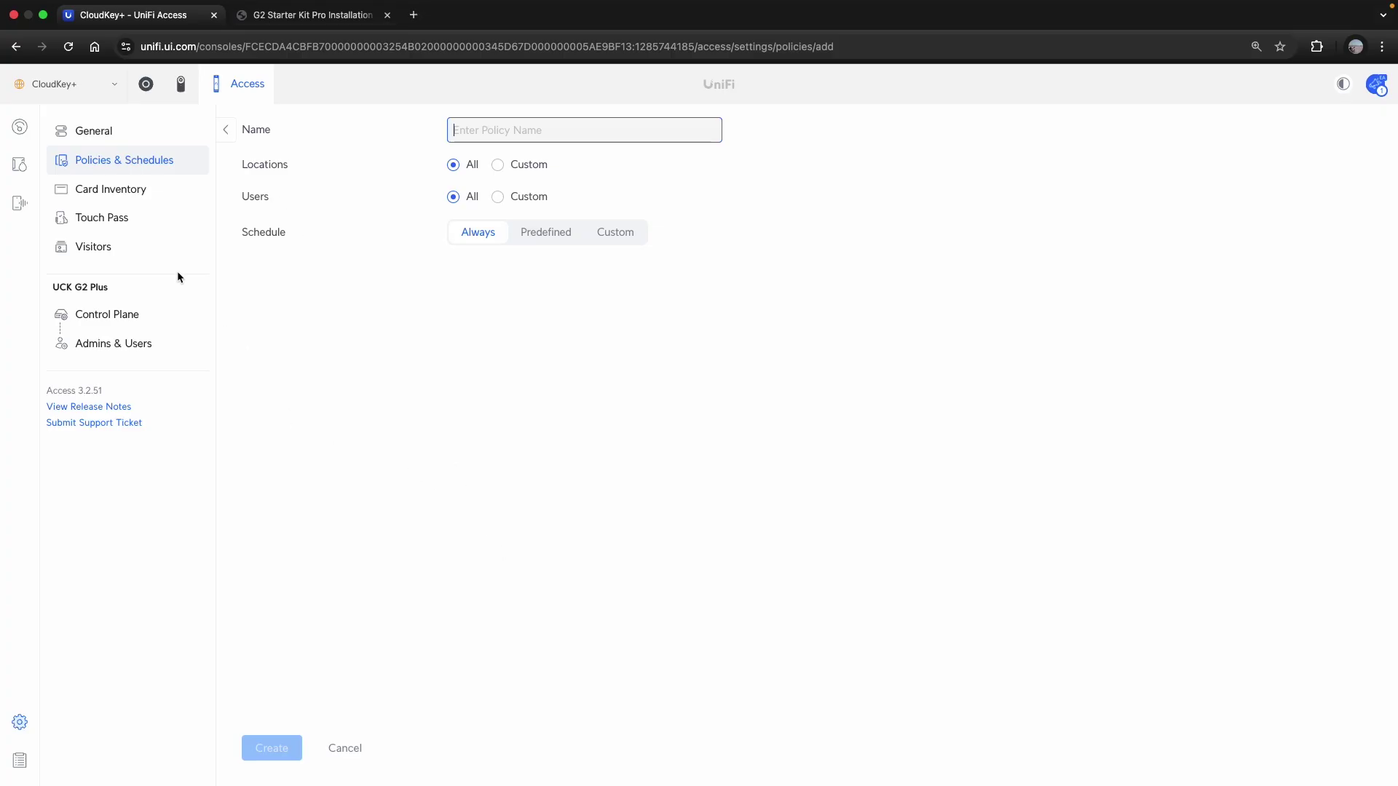
click(143, 203)
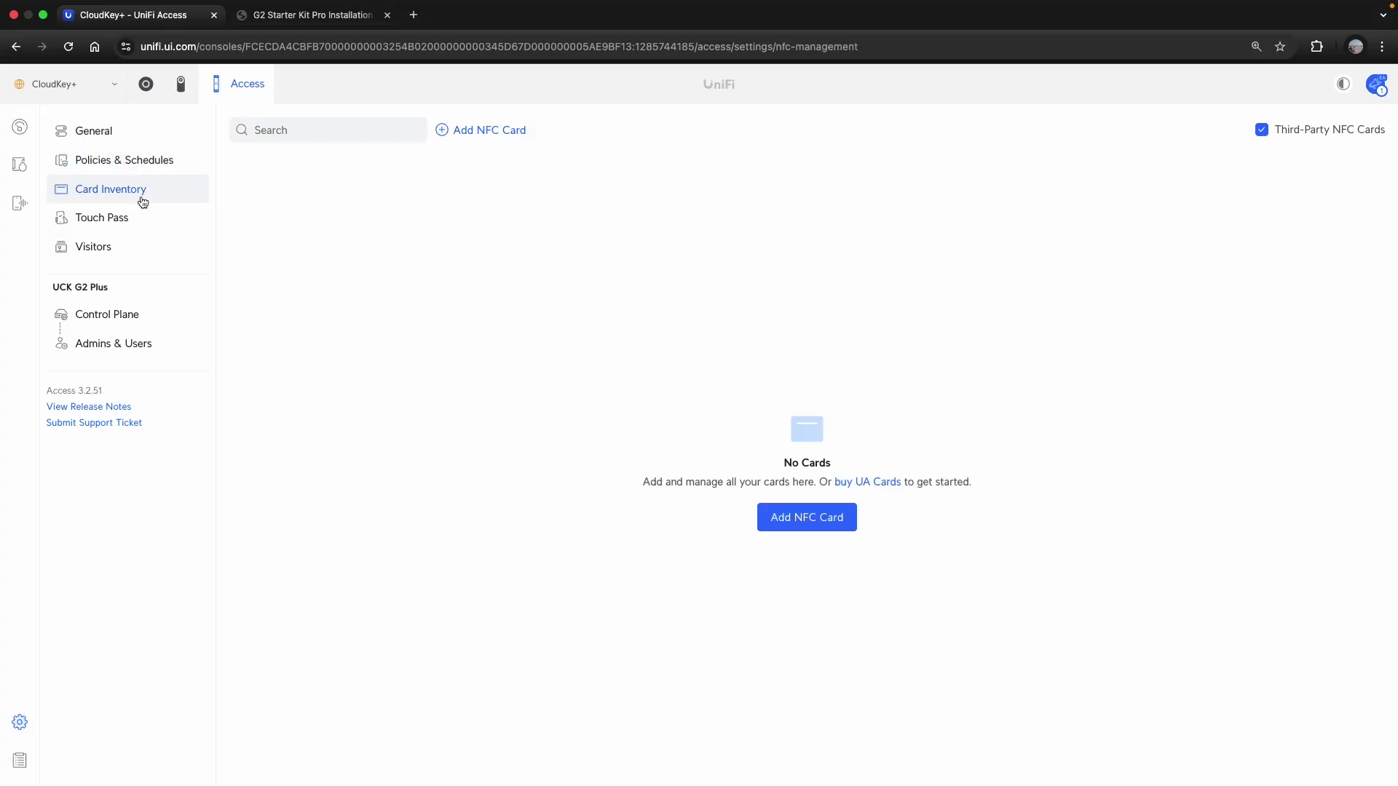
click(799, 530)
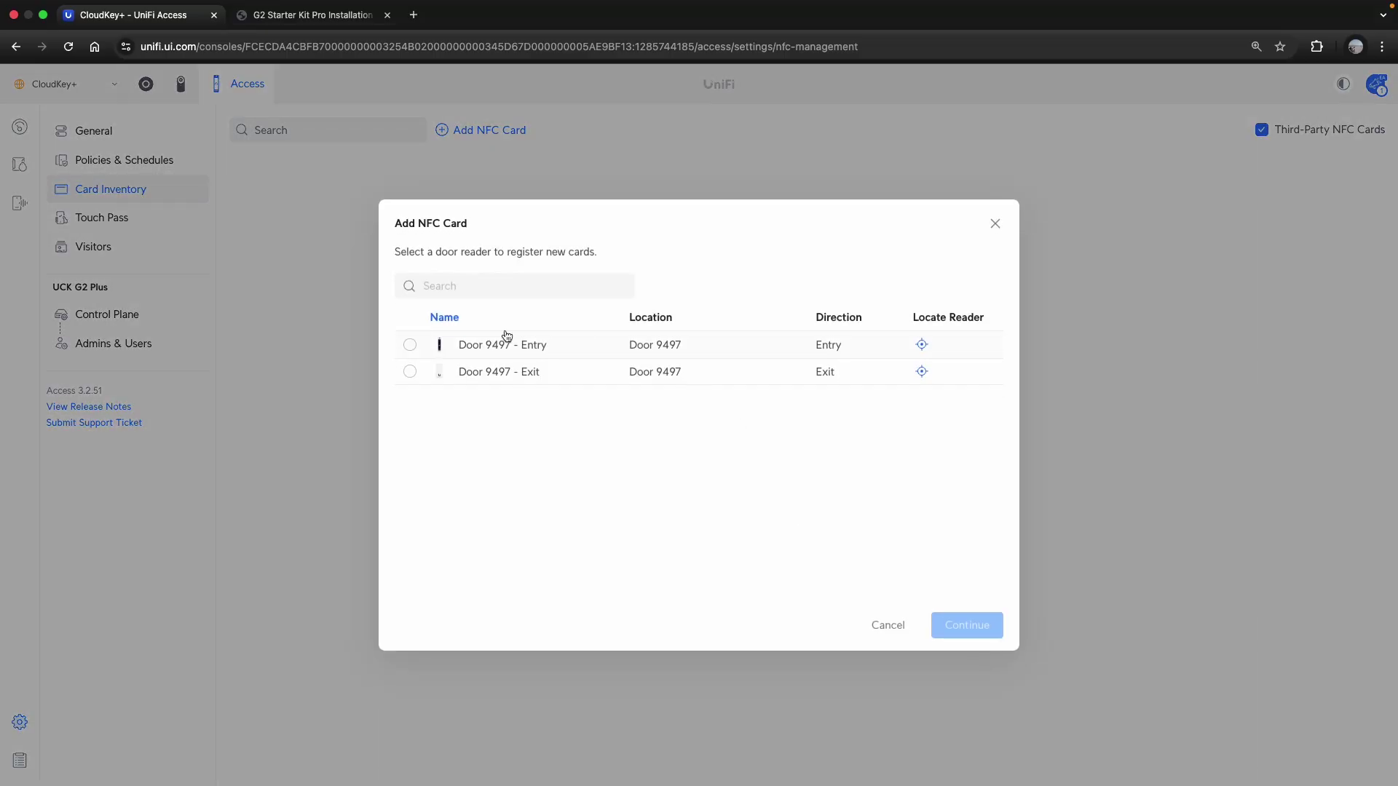
click(508, 384)
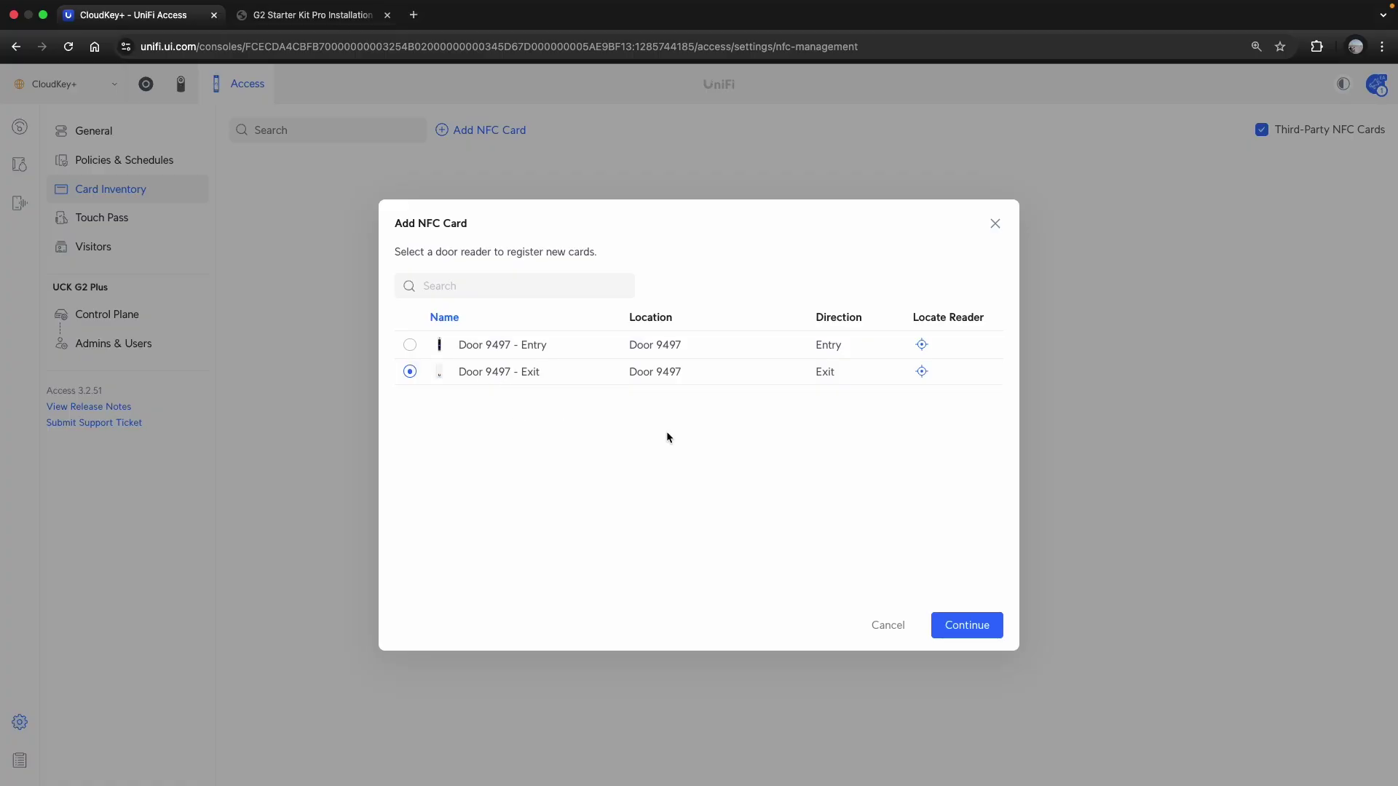
click(970, 626)
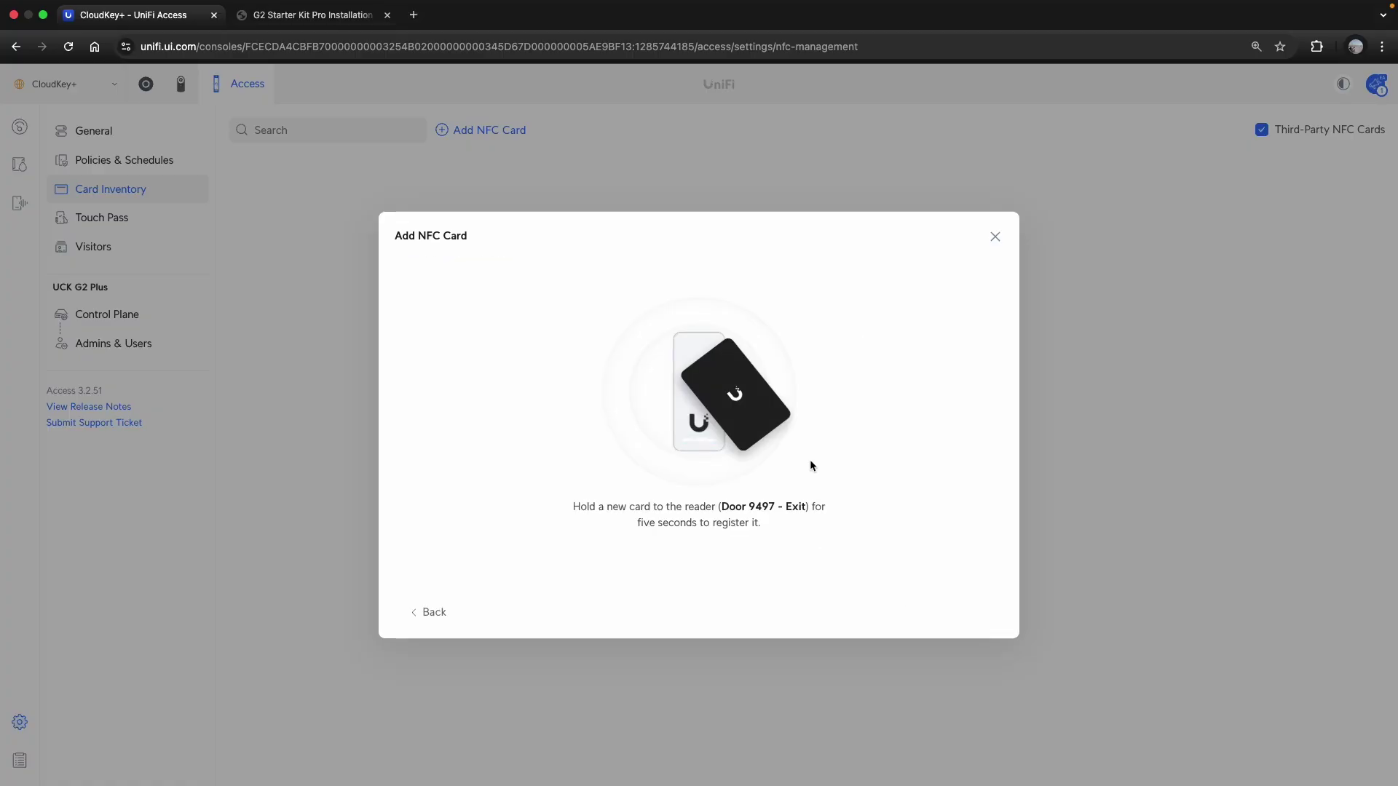
click(433, 613)
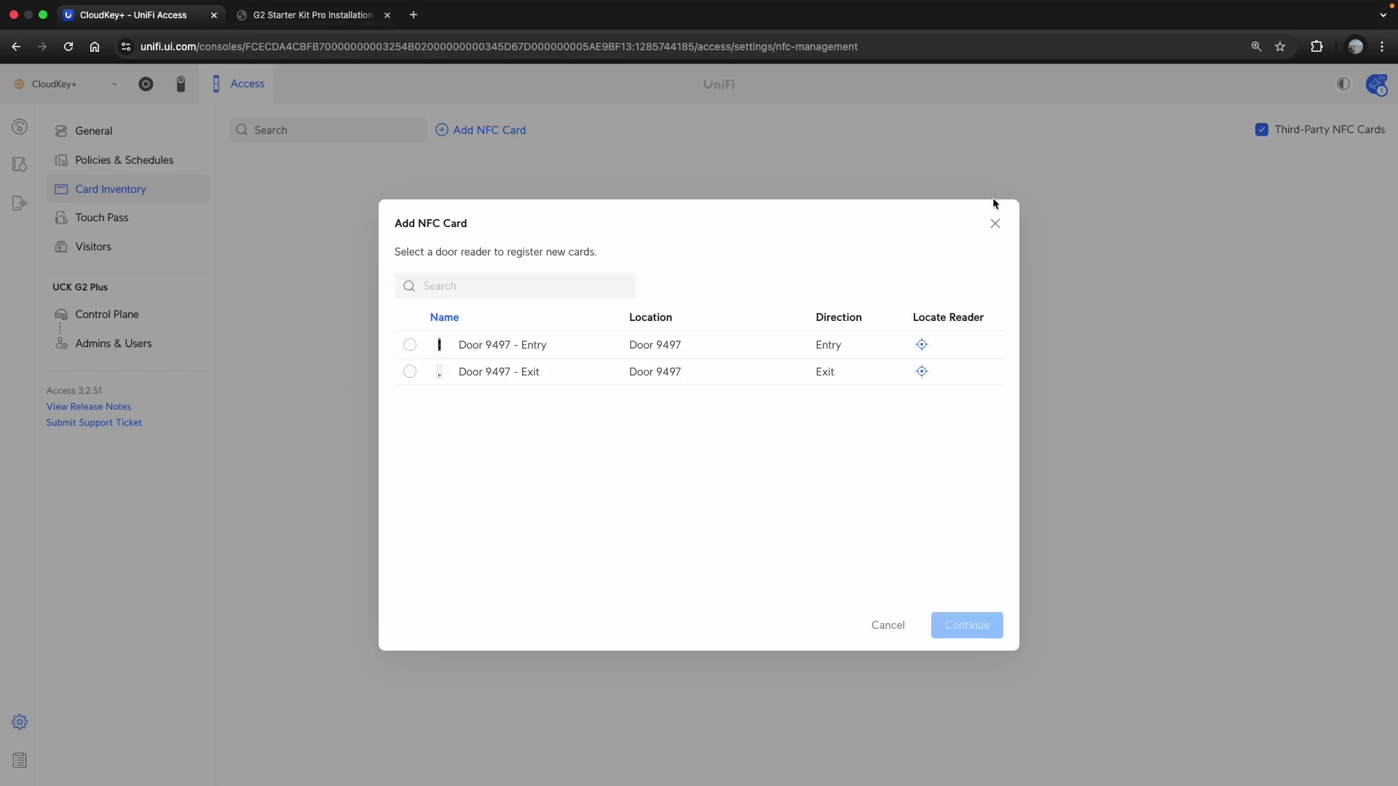
click(995, 225)
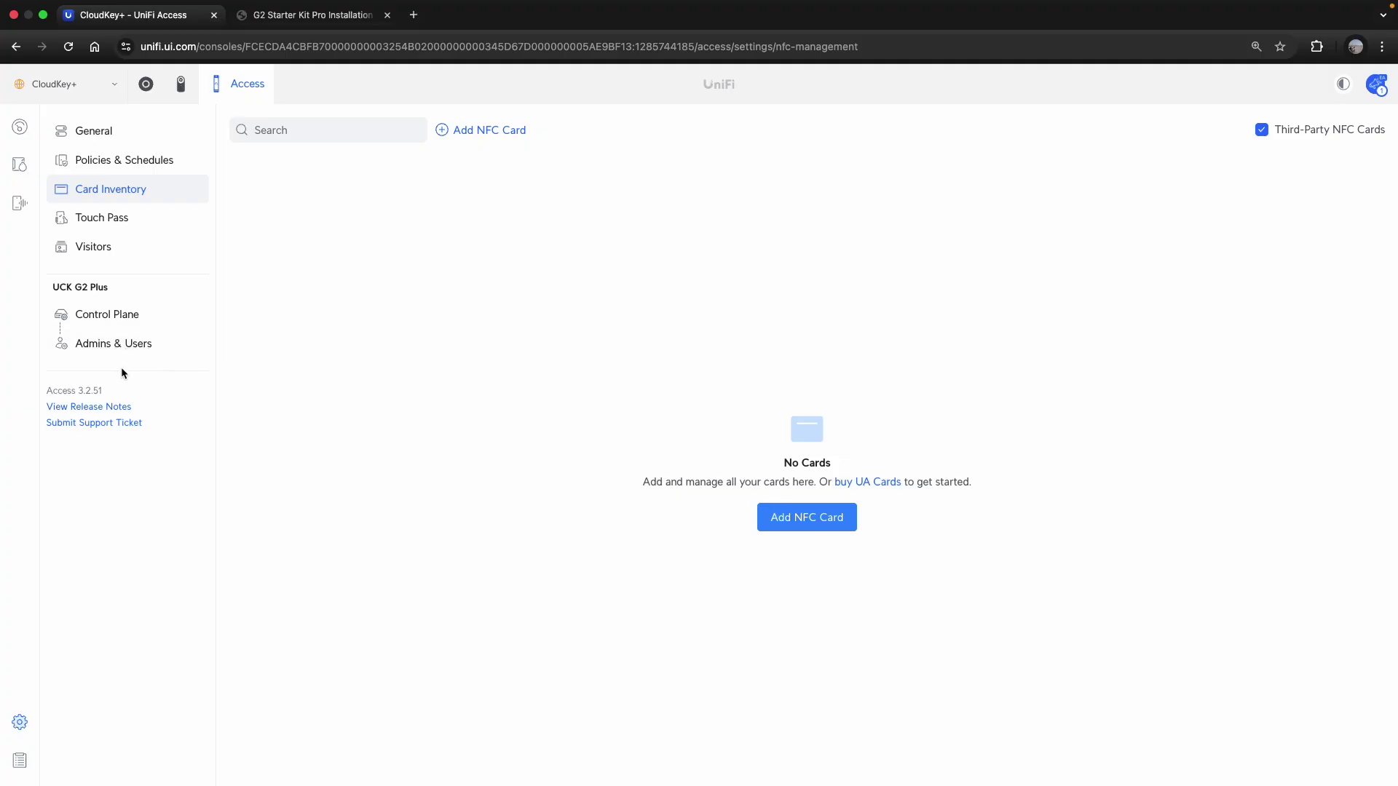
Review the second user's profile settings, including Employee ID and Onboard Date fields, then close it.
click(132, 345)
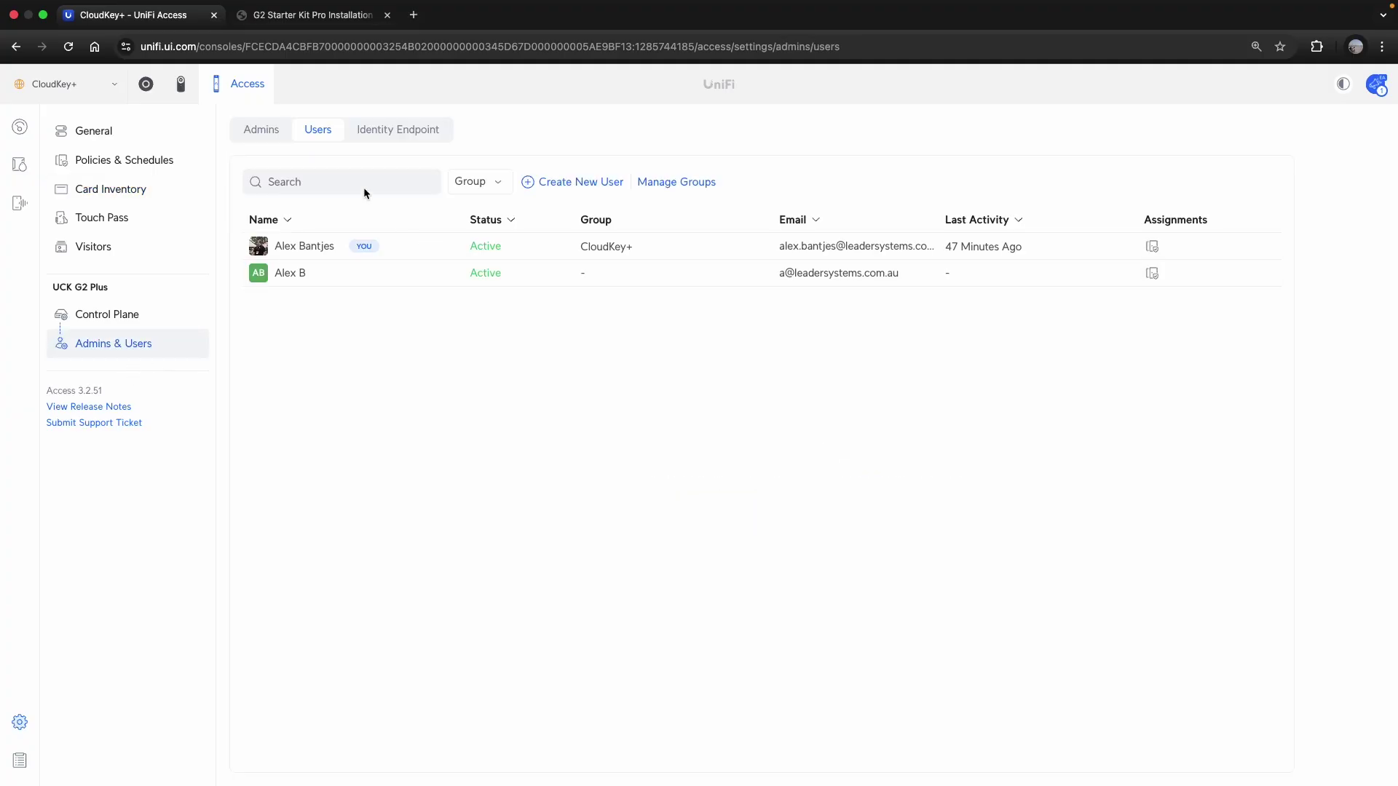
click(273, 135)
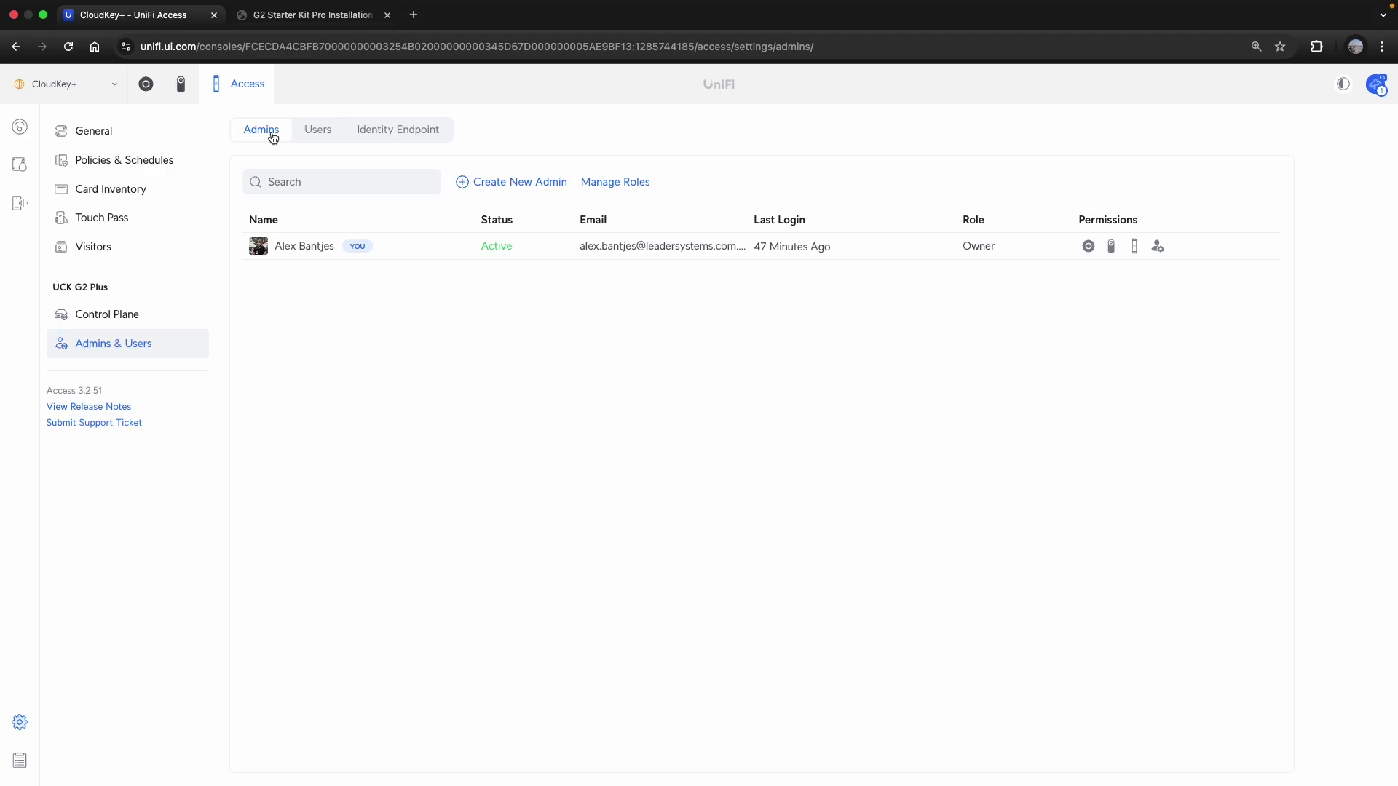
click(319, 132)
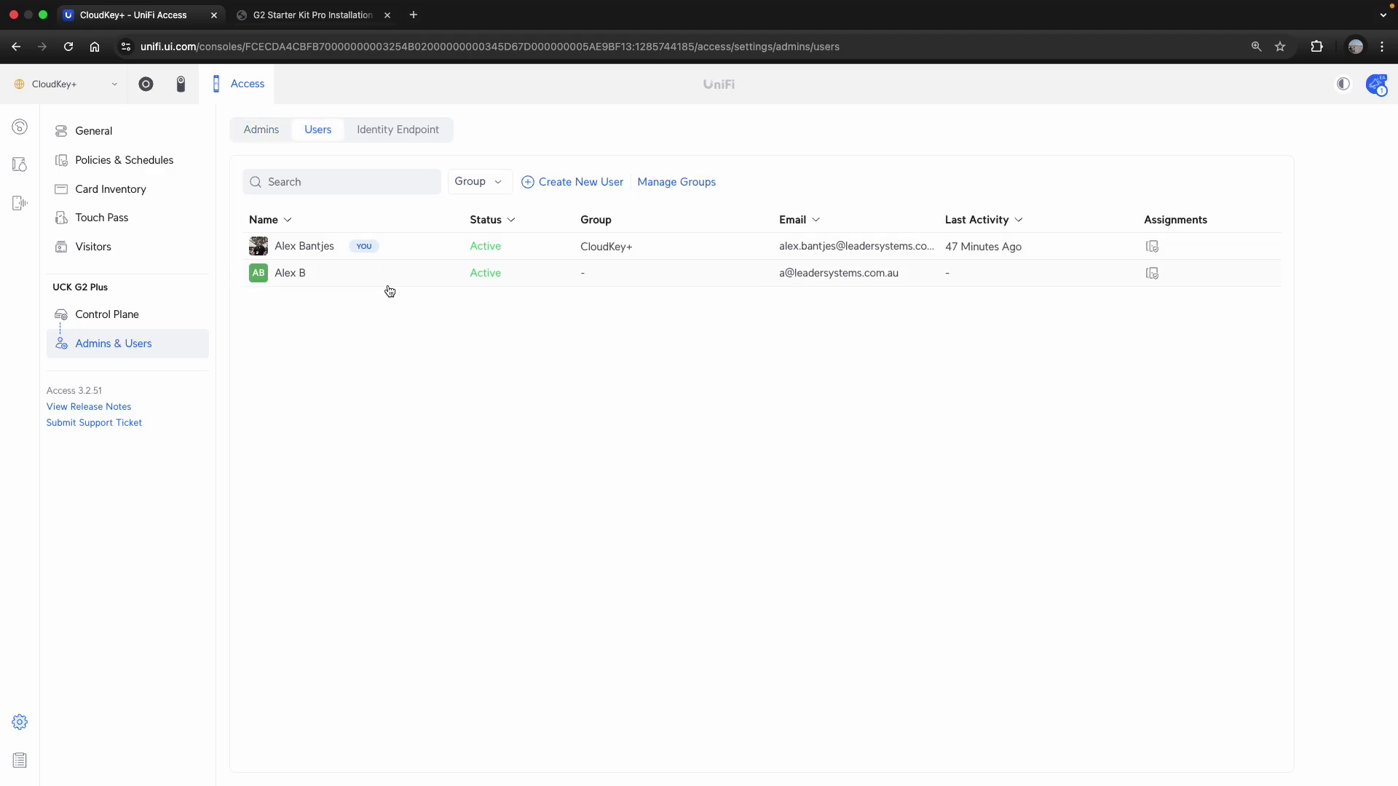
click(389, 286)
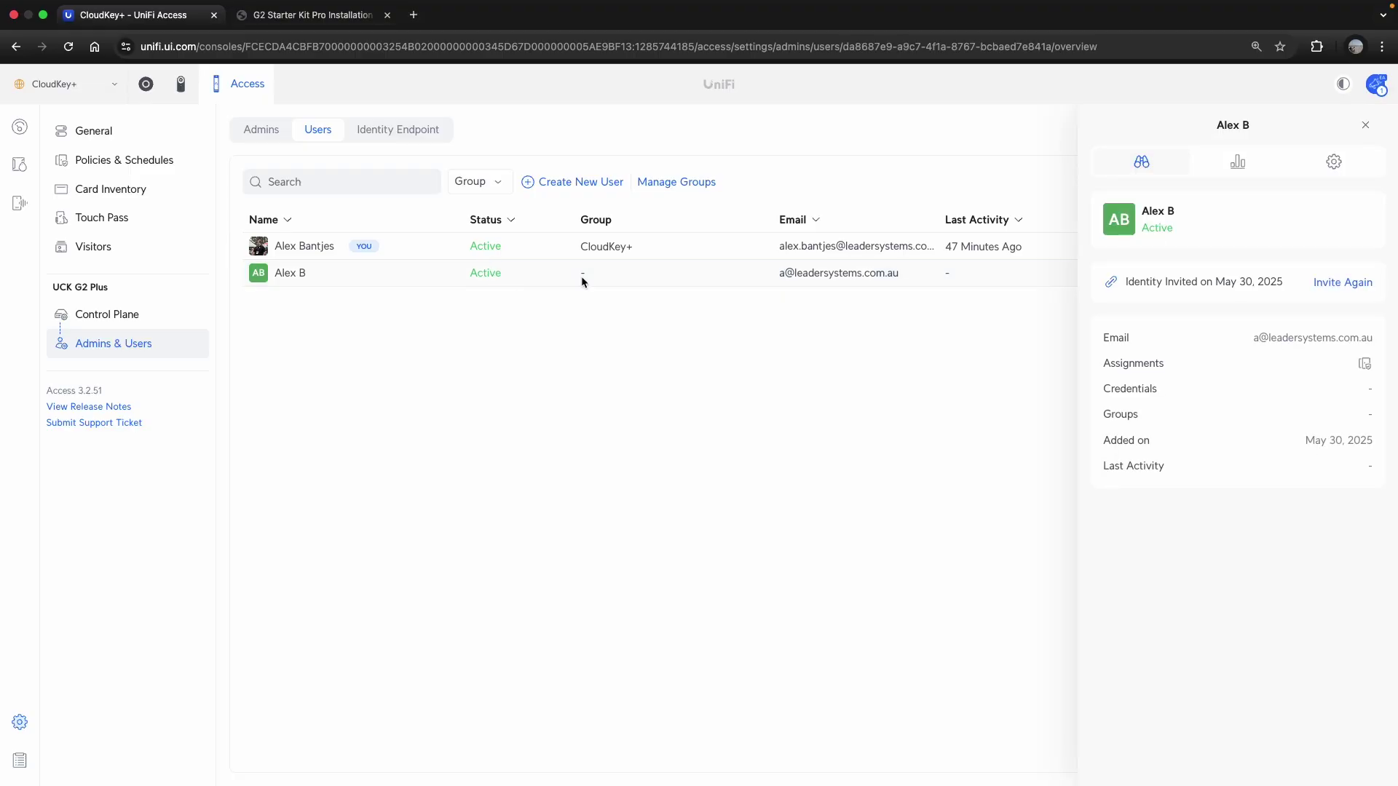
click(1335, 163)
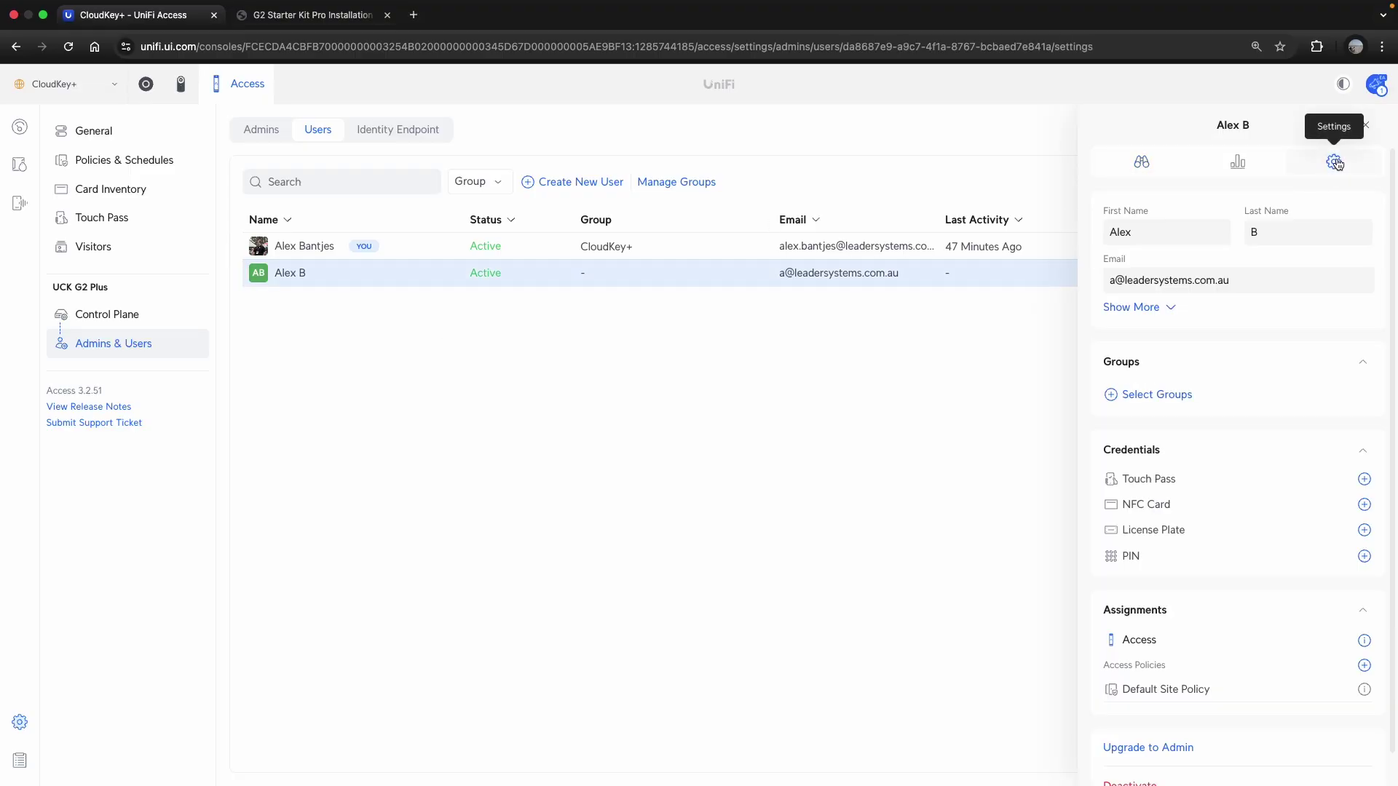
scroll(1247, 471, down, 1)
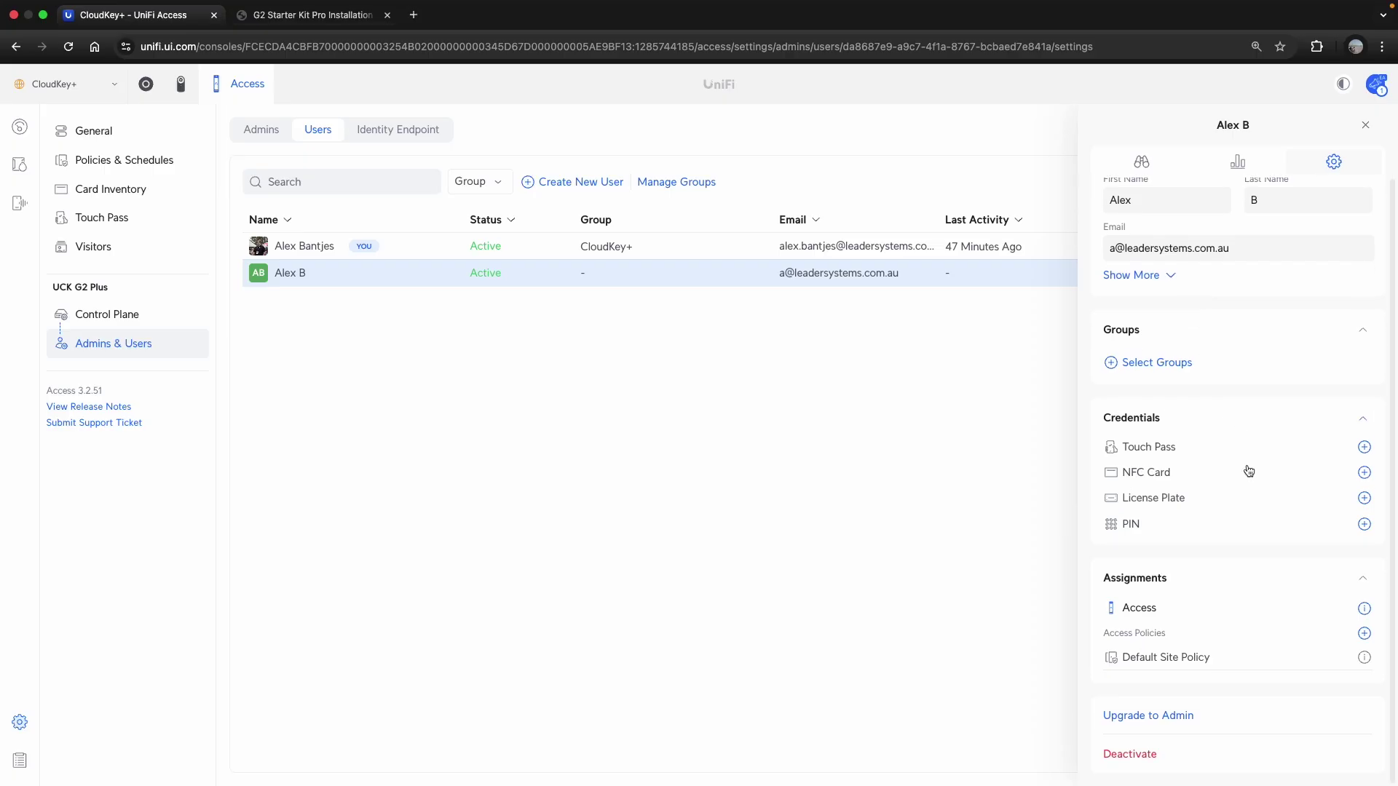
scroll(1248, 469, up, 1)
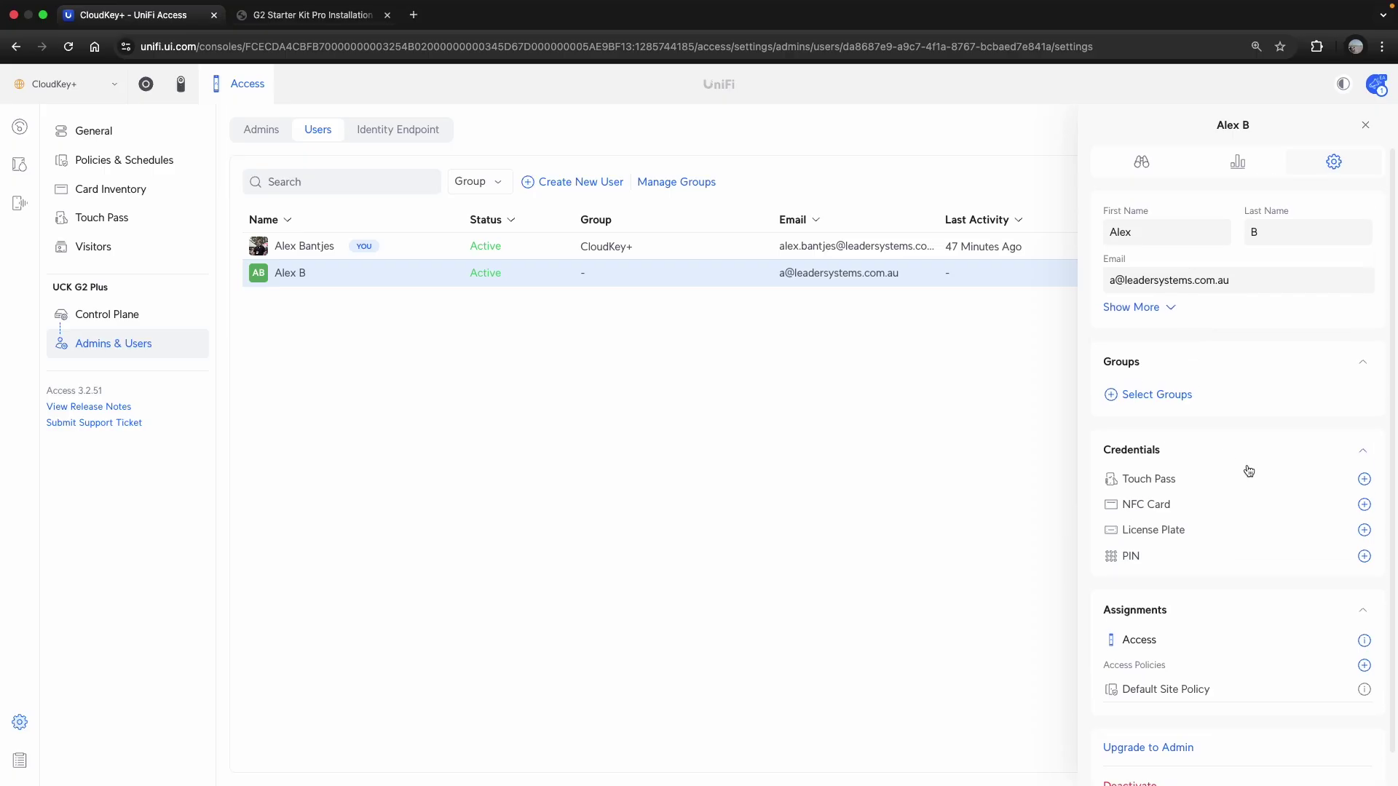
click(1176, 312)
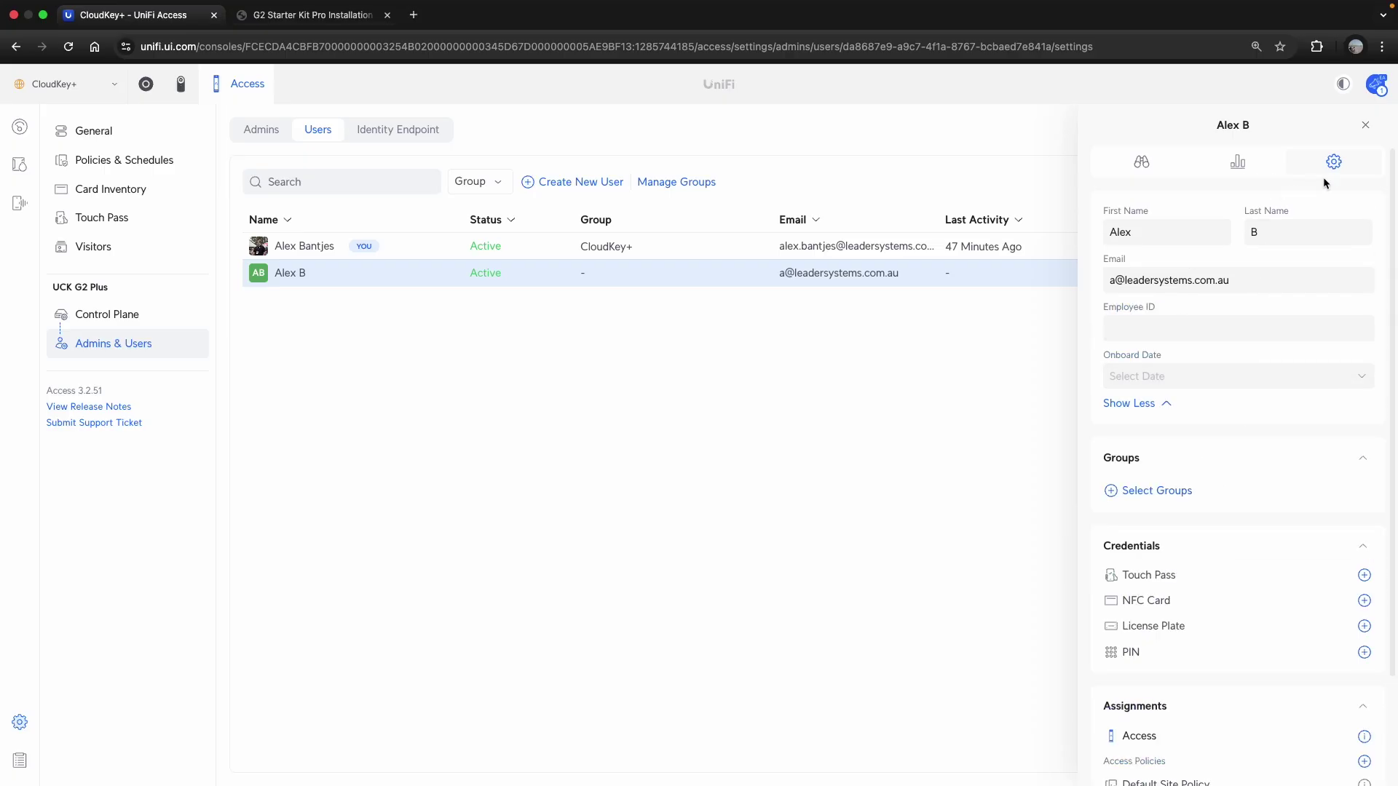
click(1366, 125)
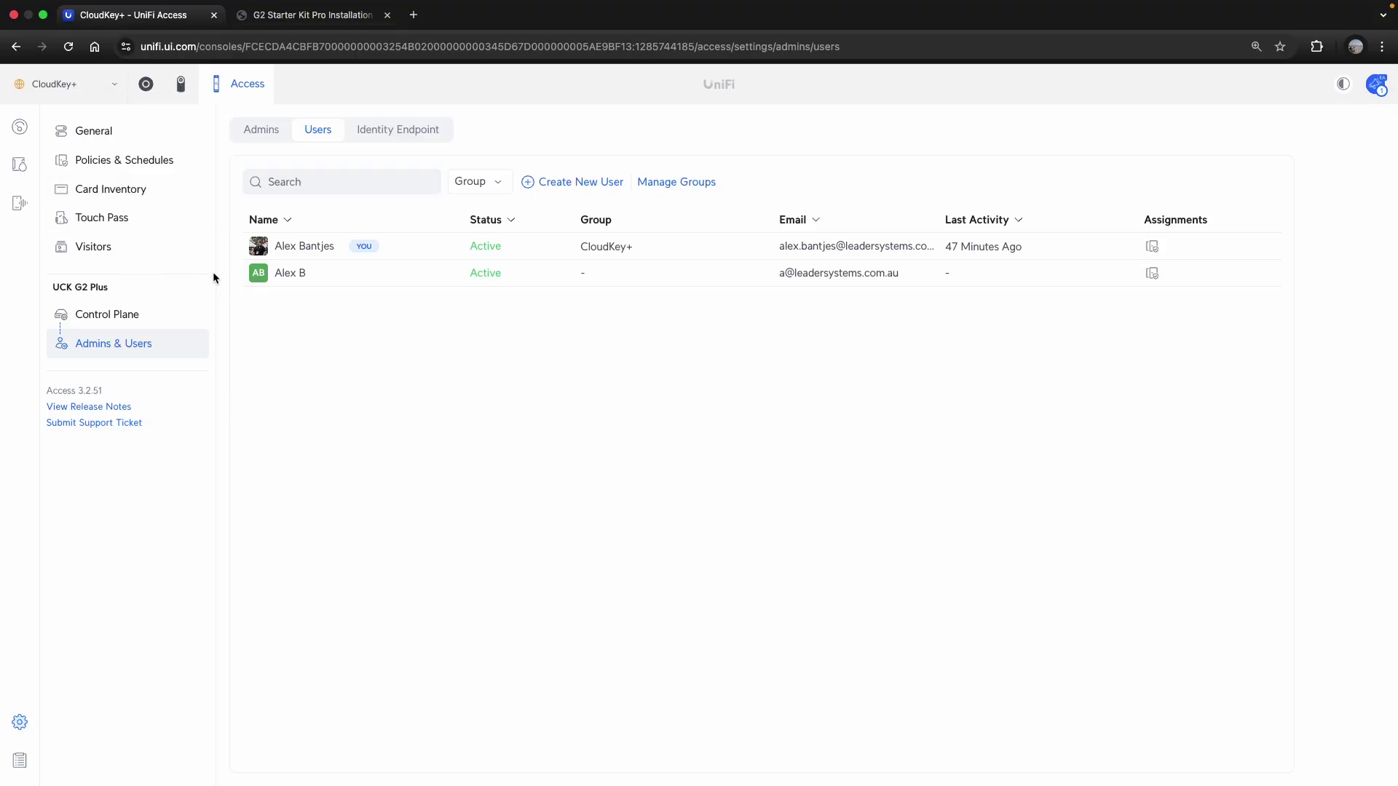
Open the Door 9497 hub, check its unlock history, then view its settings.
click(20, 167)
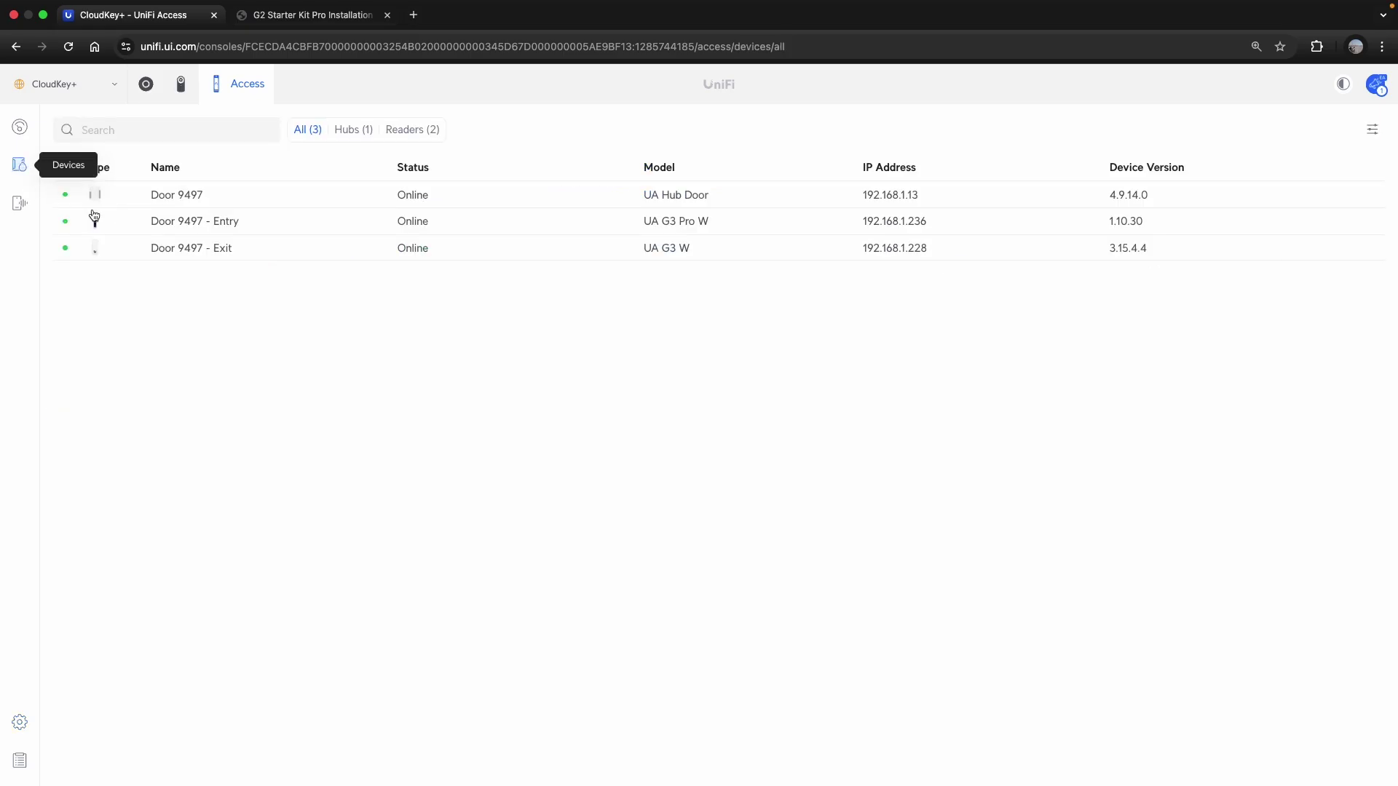
click(316, 201)
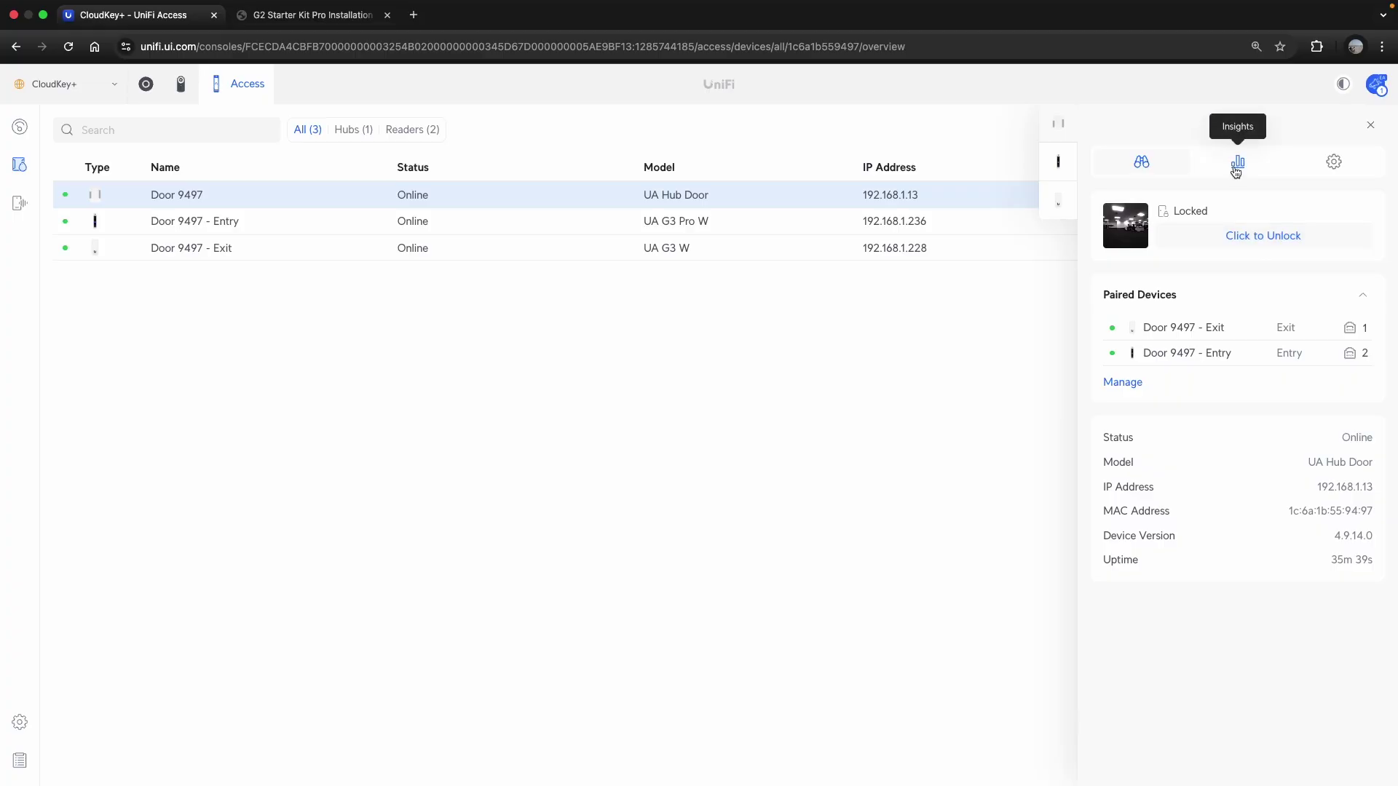
click(1236, 164)
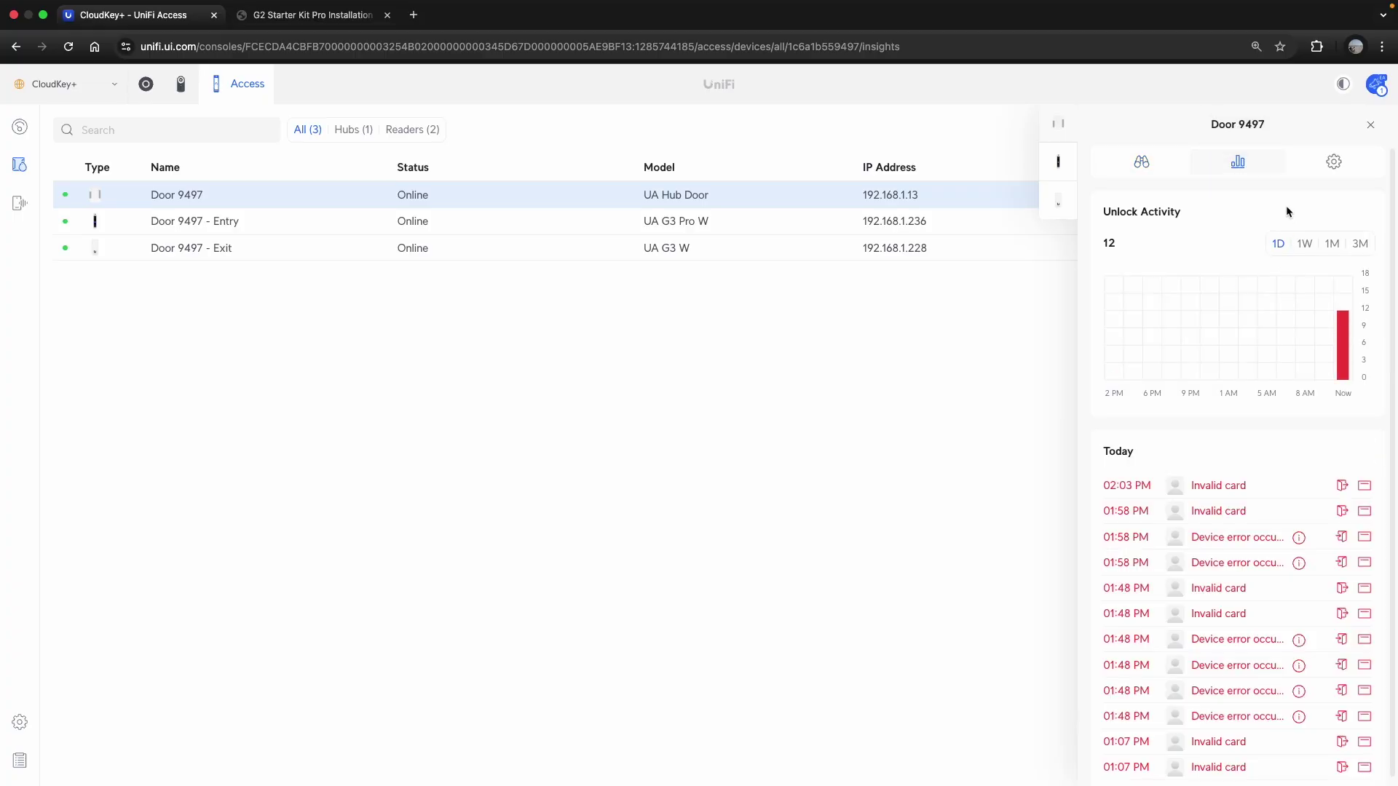
click(1336, 172)
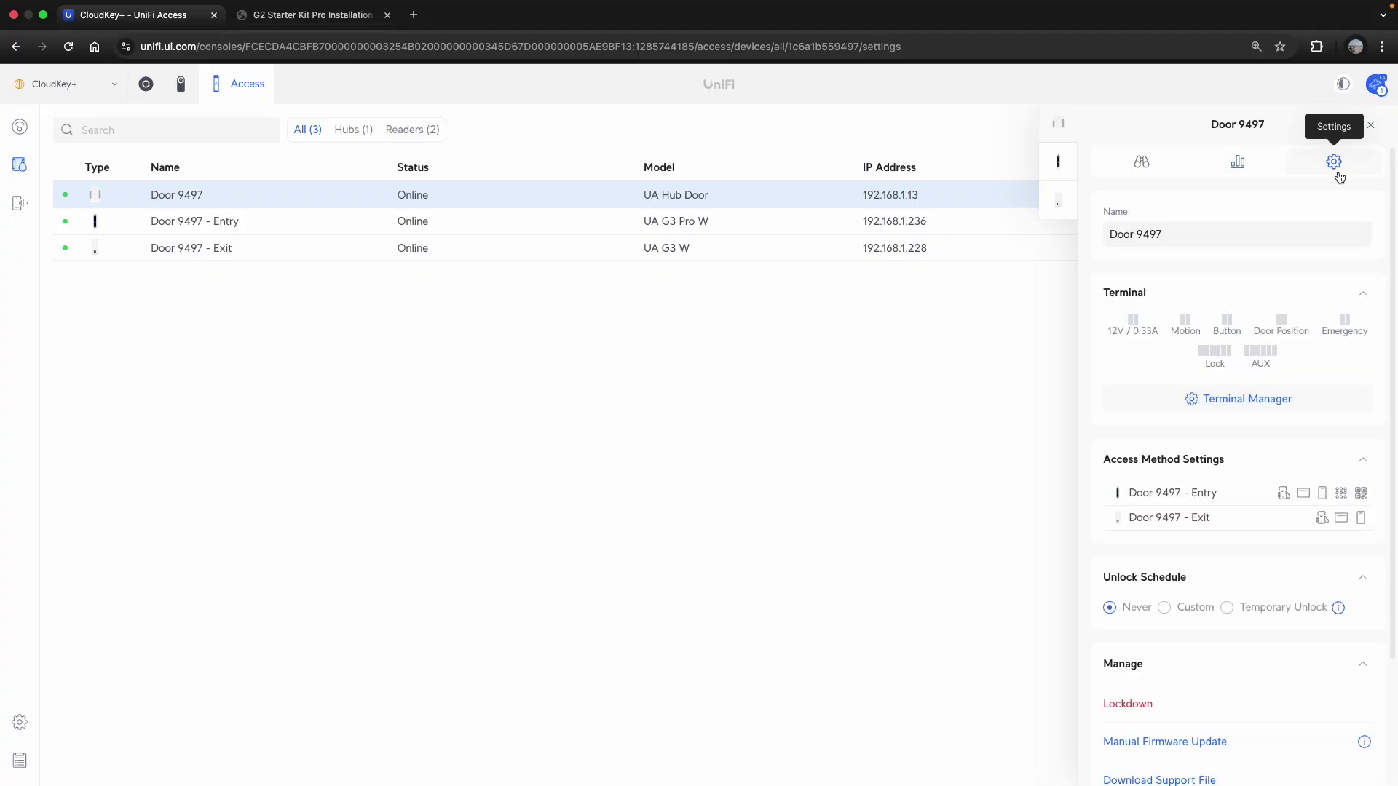
Review Door 9497 terminal Lock/AUX outputs and Motion, Button, Emergency inputs set to Close Active (NO).
click(1282, 399)
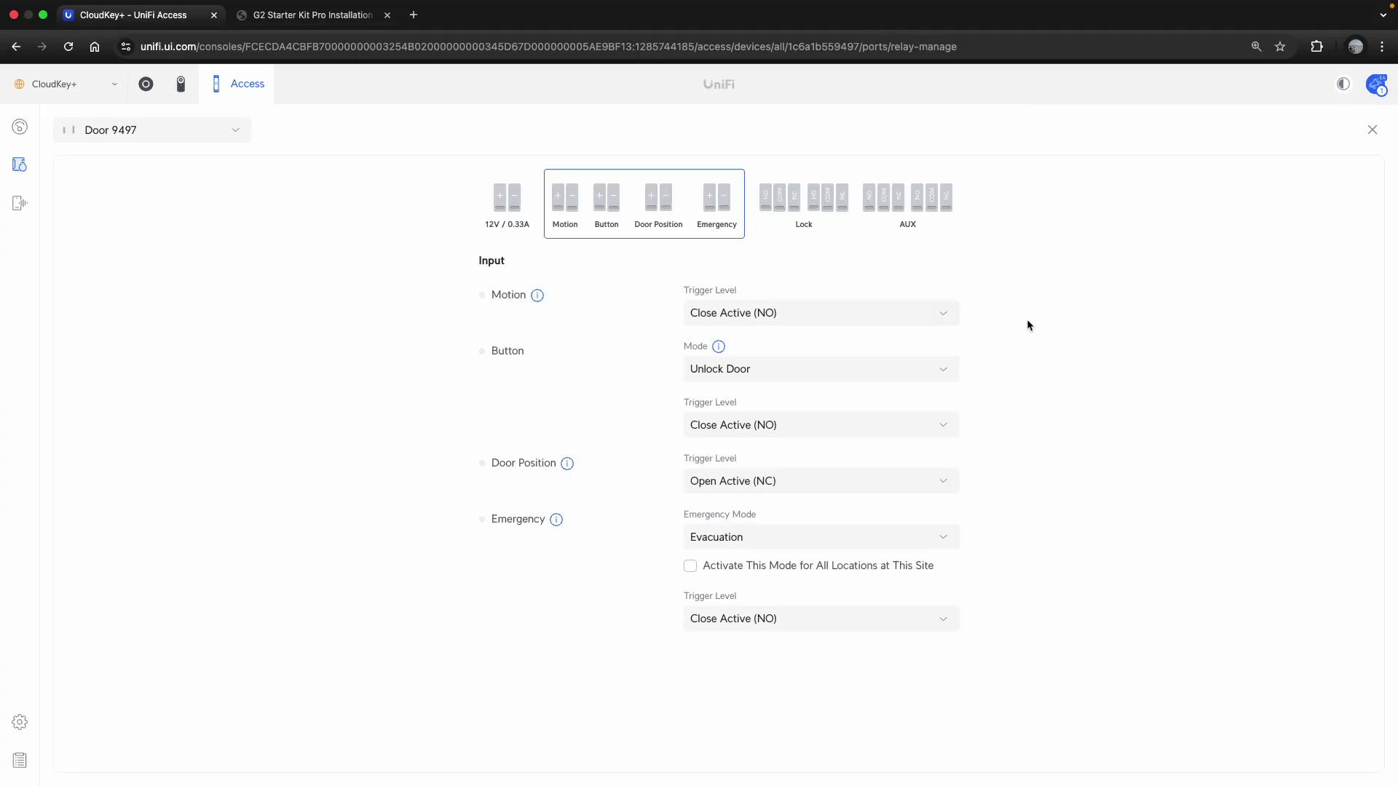
click(226, 126)
click(321, 182)
click(861, 223)
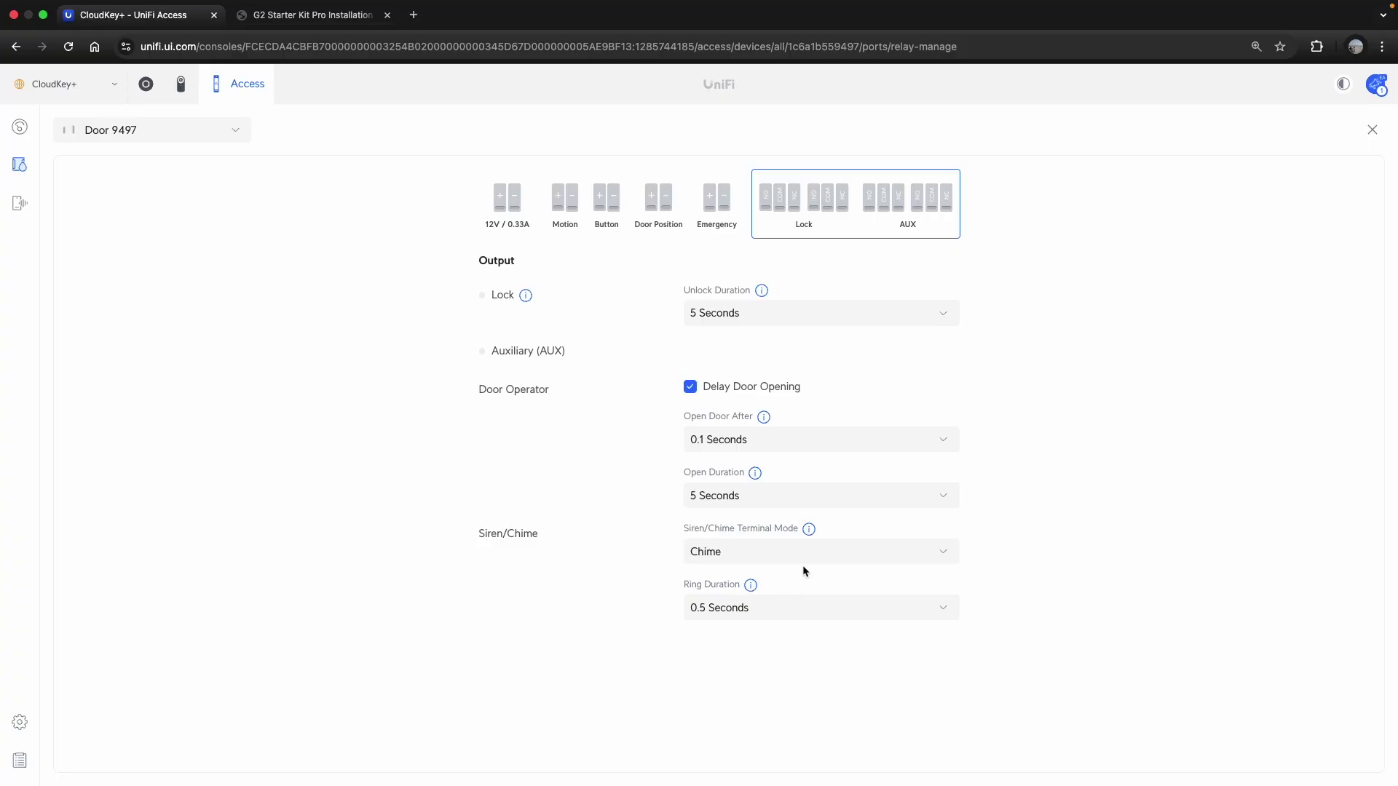
click(708, 229)
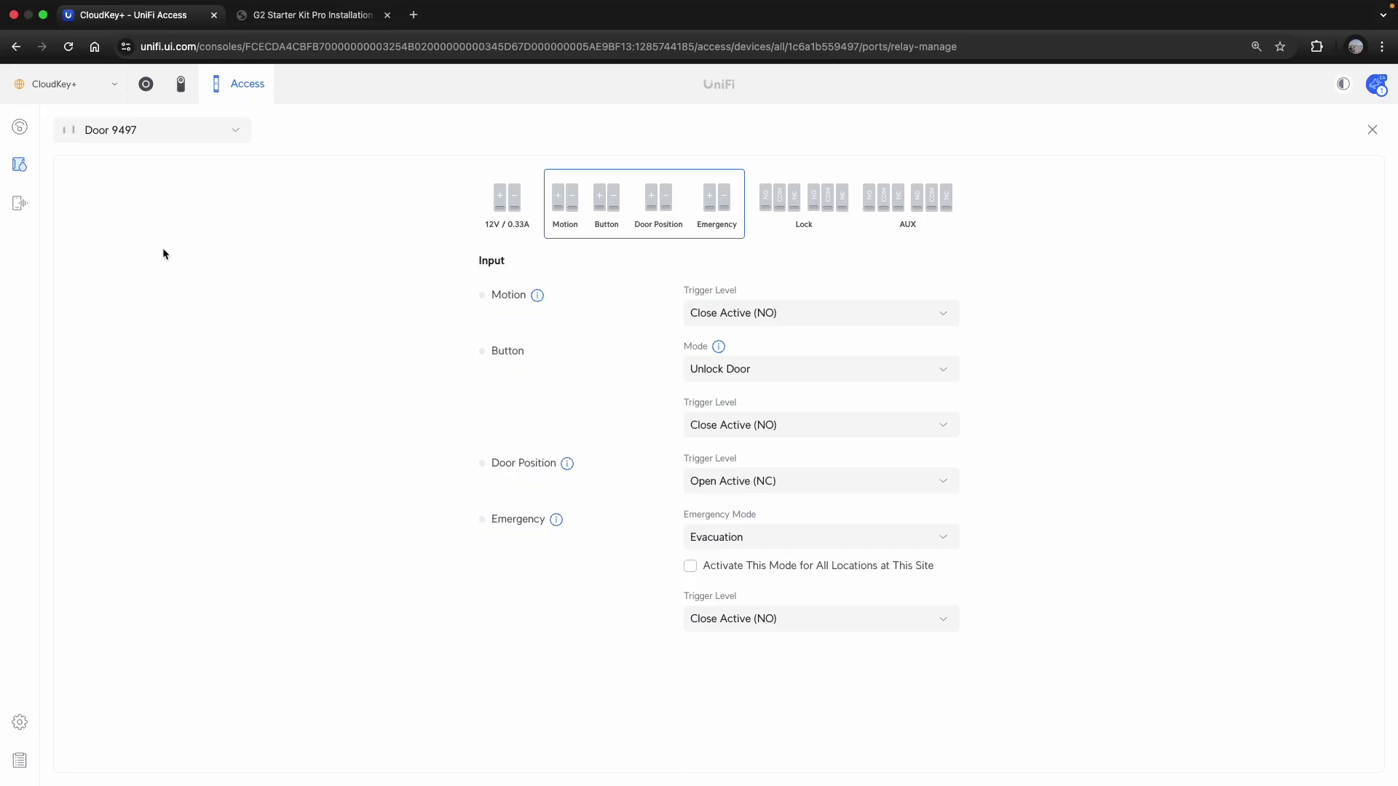
In the Door 9497 - Entry interface designer, add the second user as doorbell call receiver, forming Call Group 1.
click(21, 206)
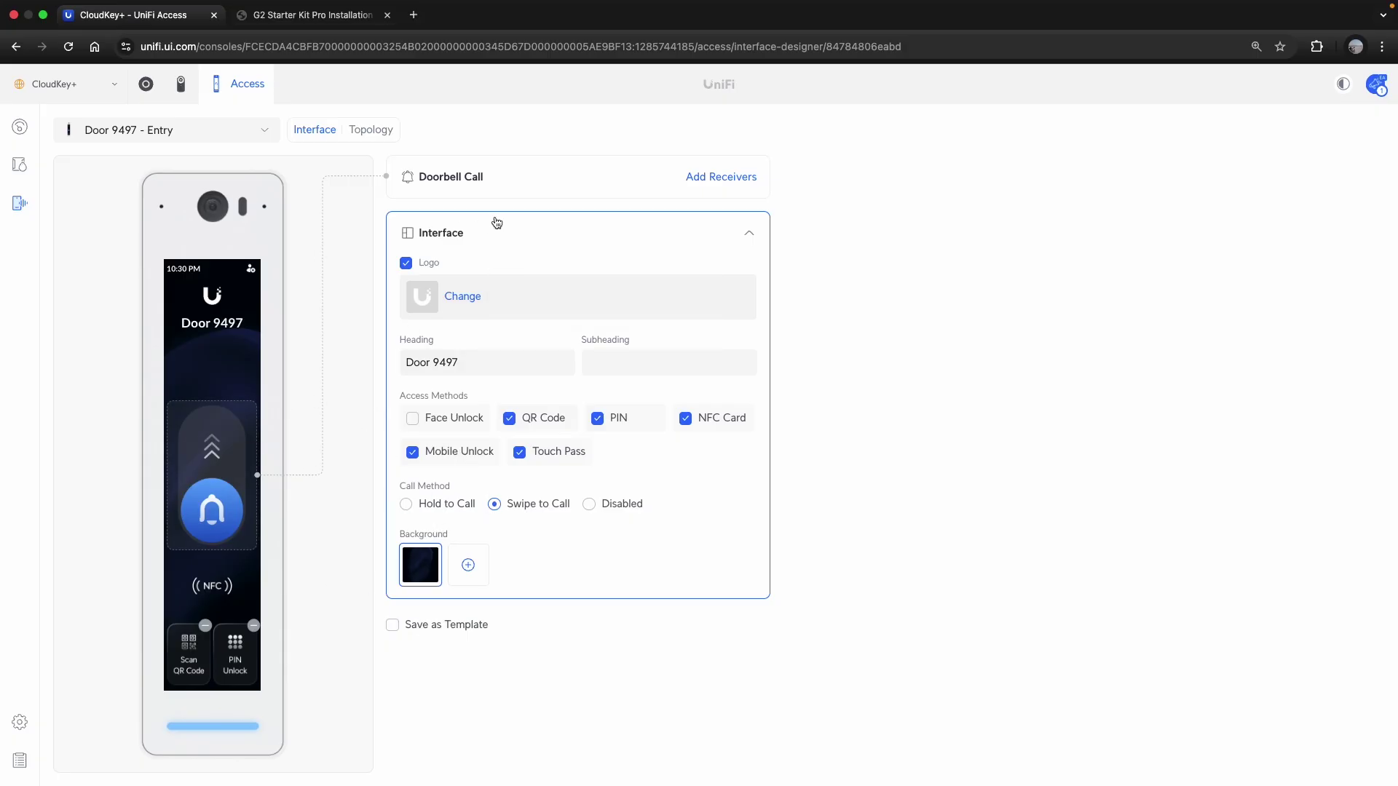
click(525, 182)
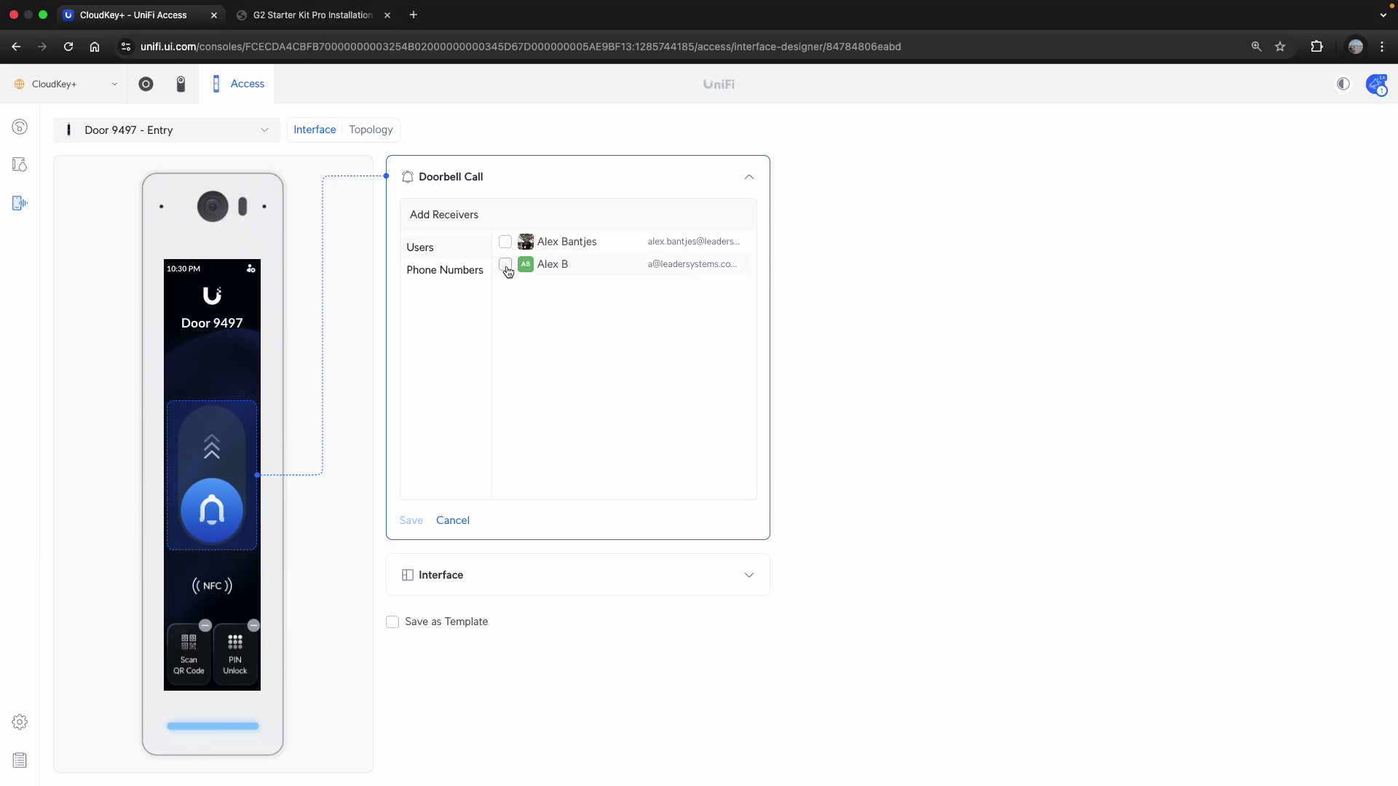
click(506, 267)
click(413, 521)
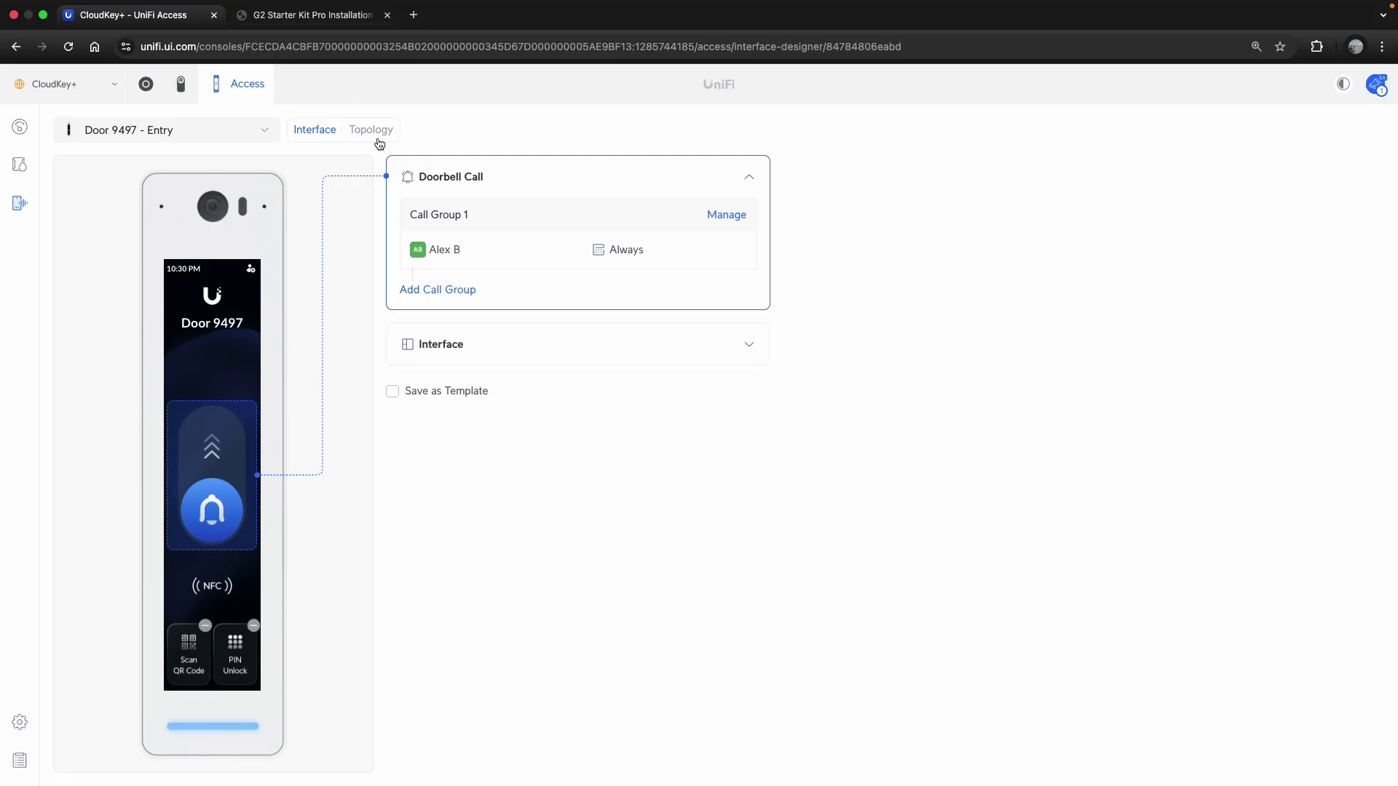
click(377, 140)
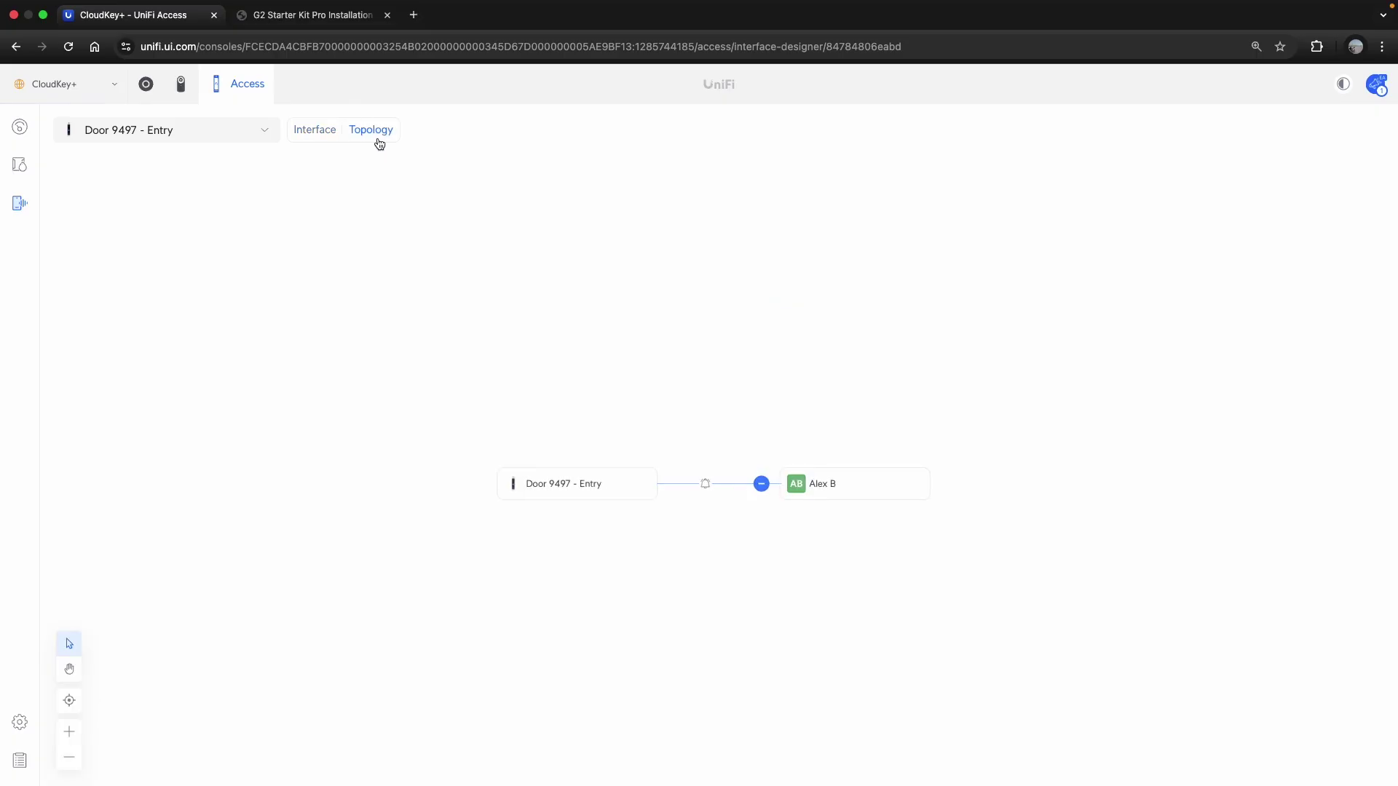
click(552, 492)
click(804, 495)
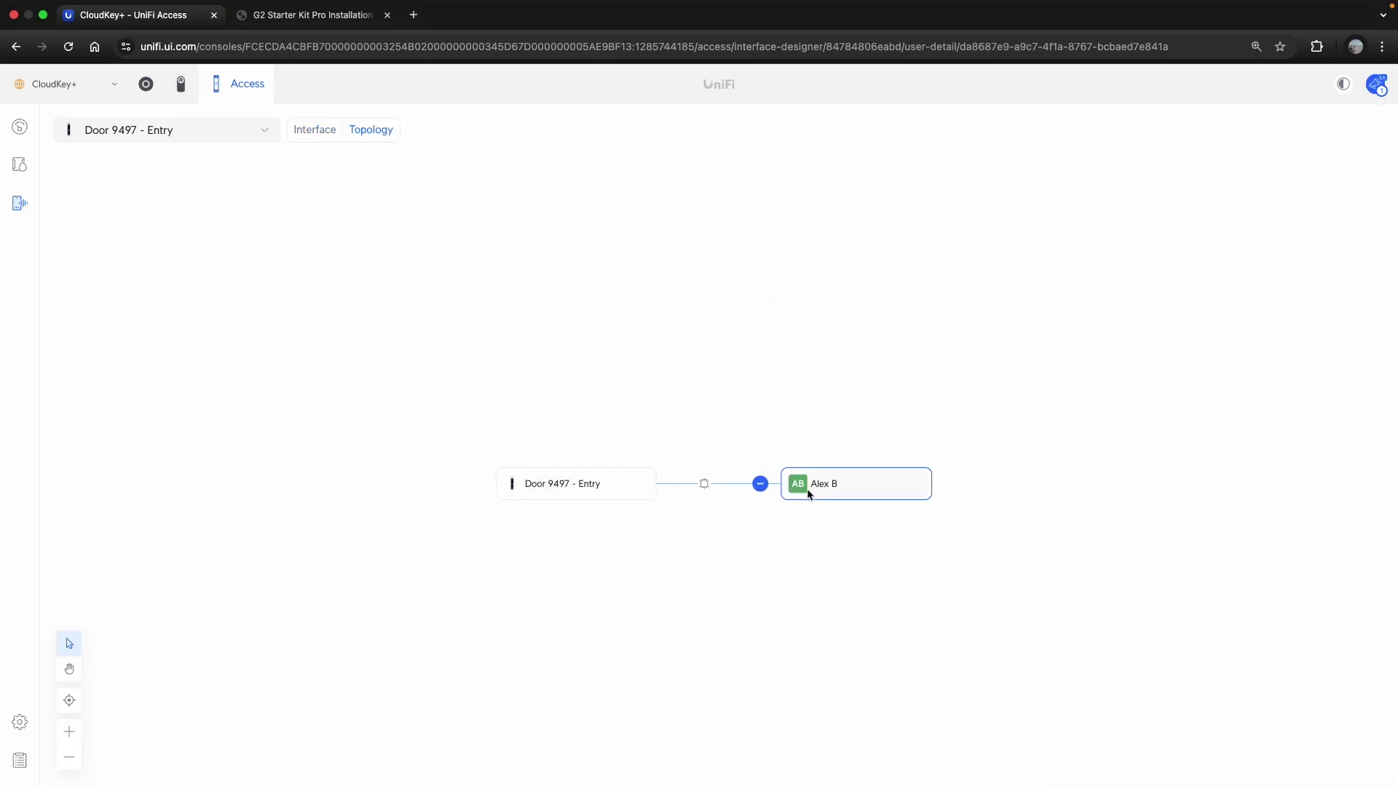
click(316, 131)
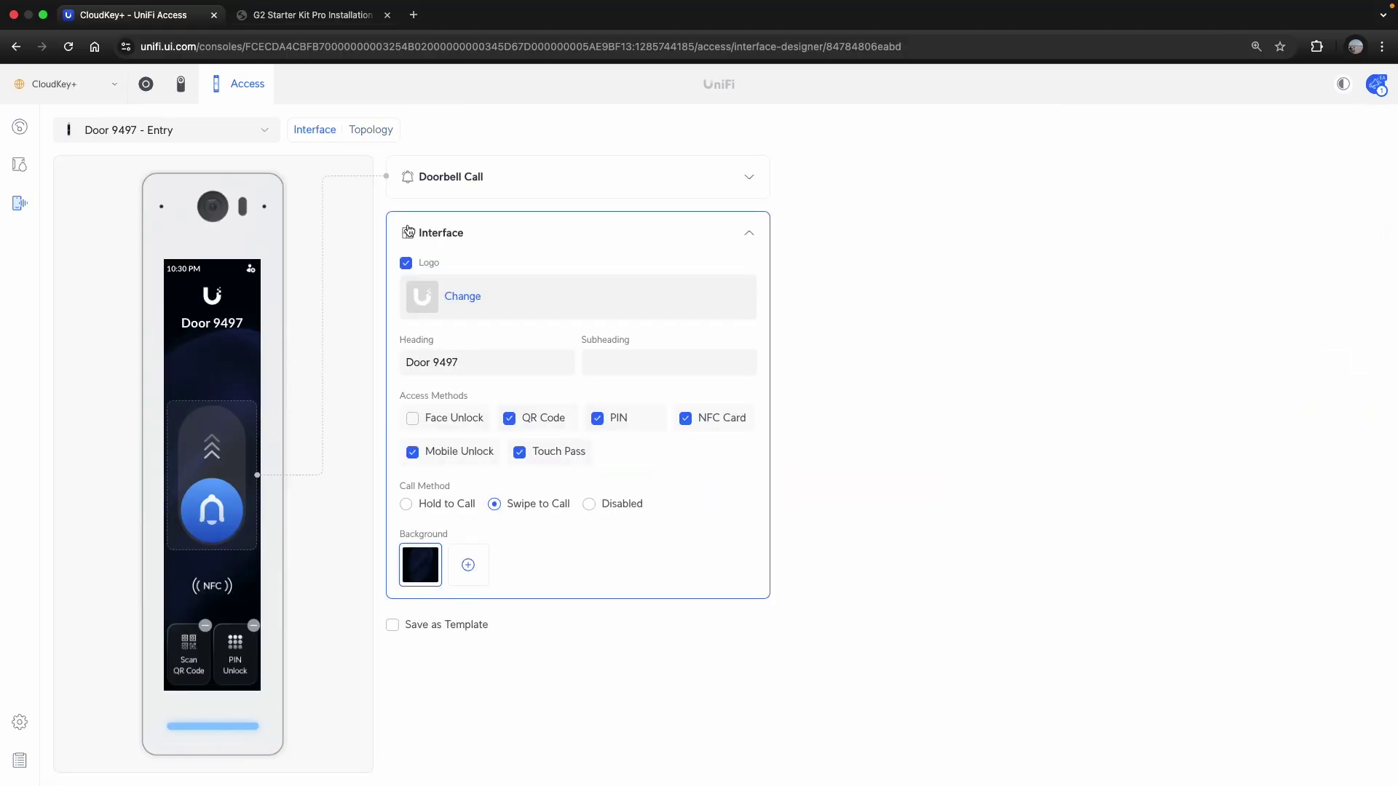
click(470, 179)
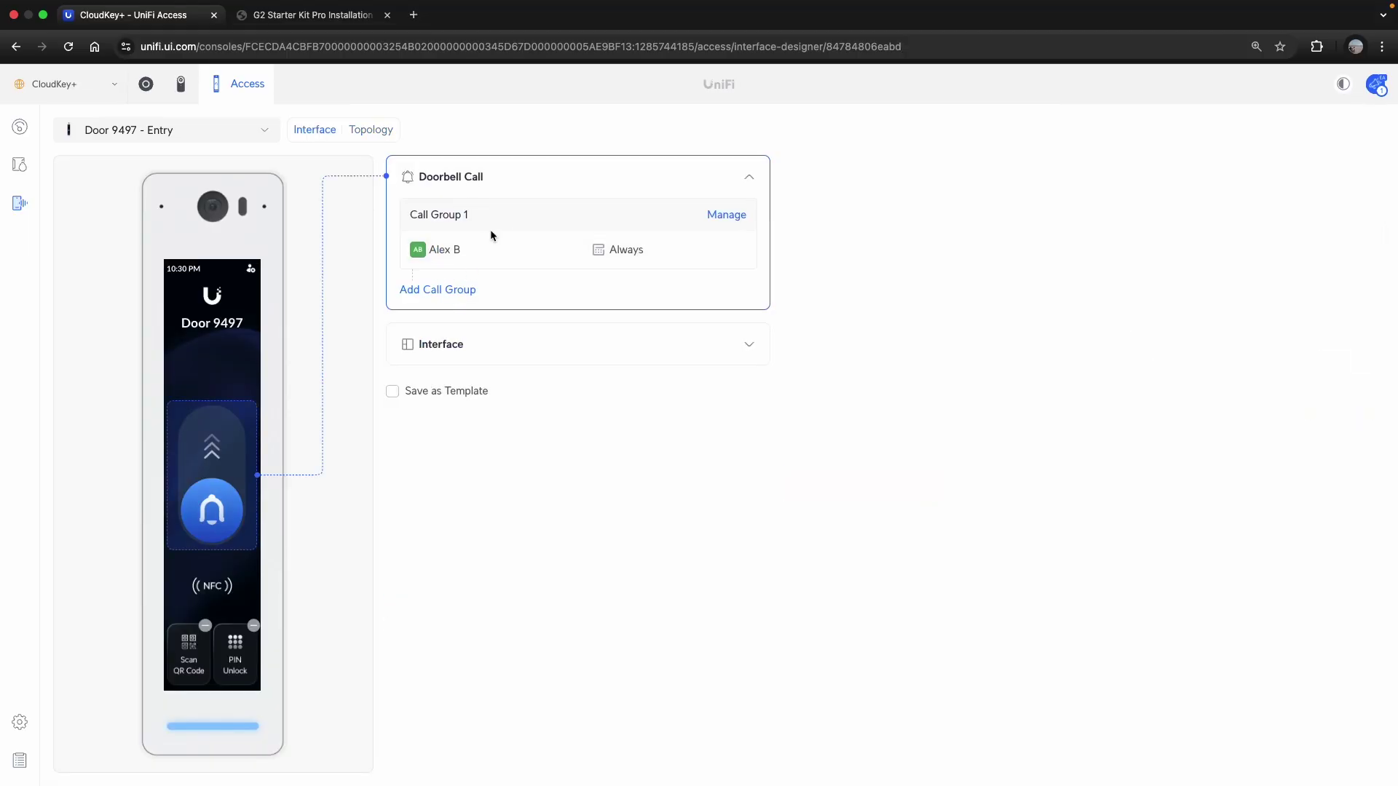
click(730, 215)
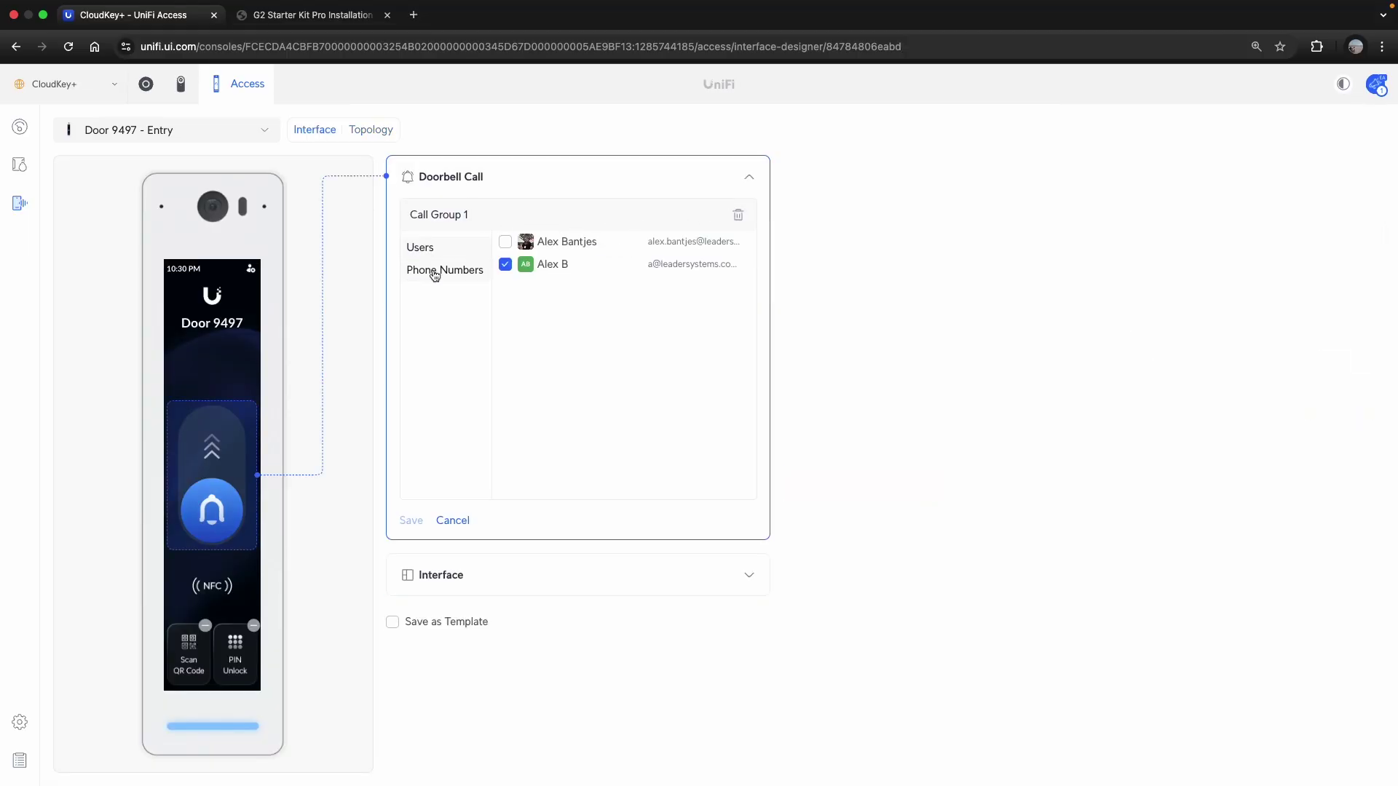
click(408, 273)
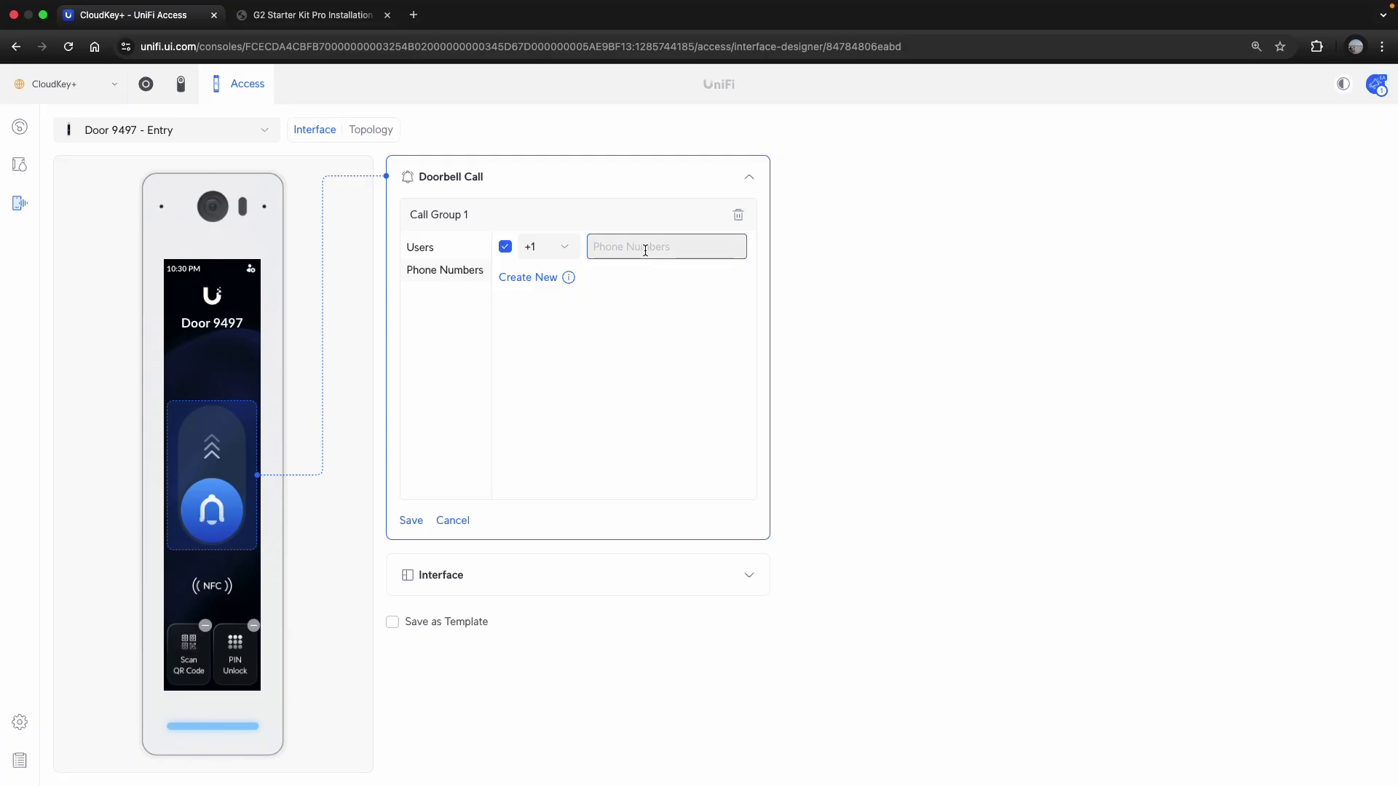
click(456, 521)
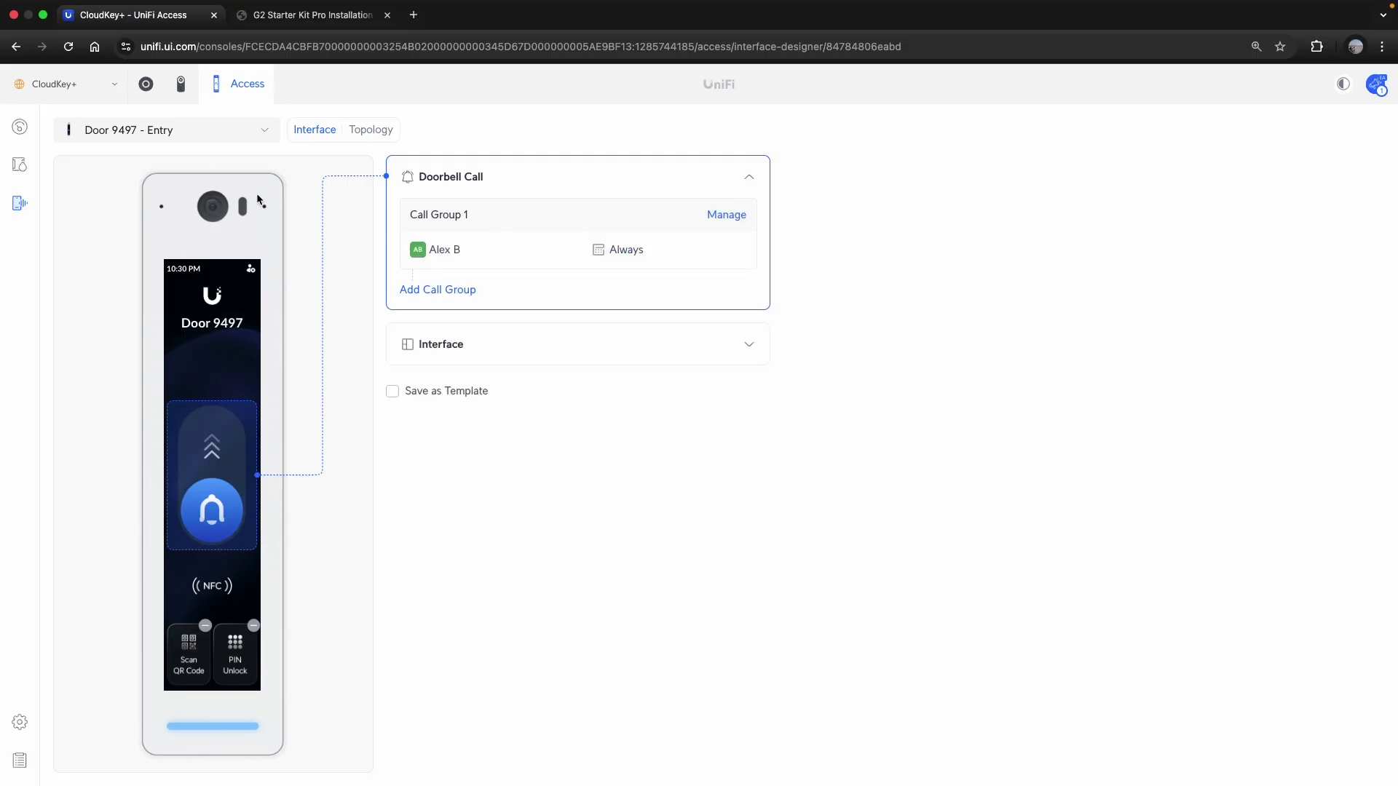